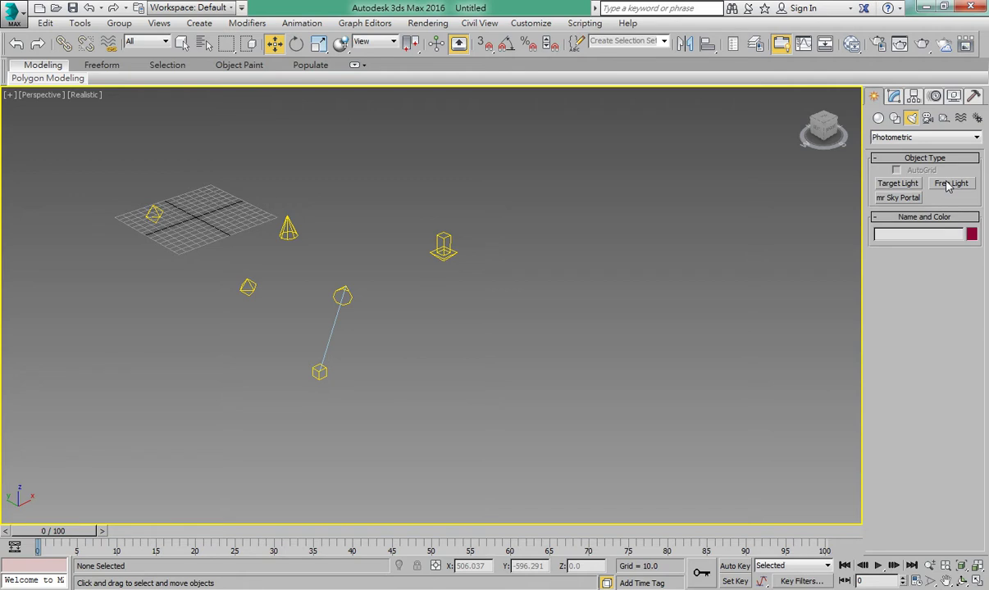
Switch the light category to Standard and back to Photometric, then start a Free Light
{"action": "left_click", "coordinate": [923, 139]}
{"action": "left_click", "coordinate": [895, 161]}
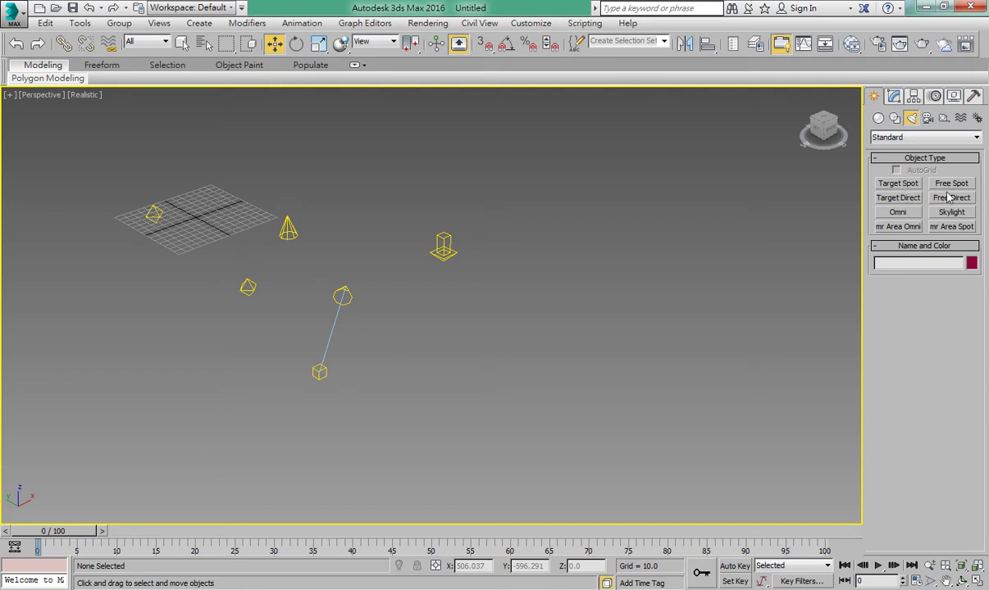
{"action": "left_click", "coordinate": [894, 137]}
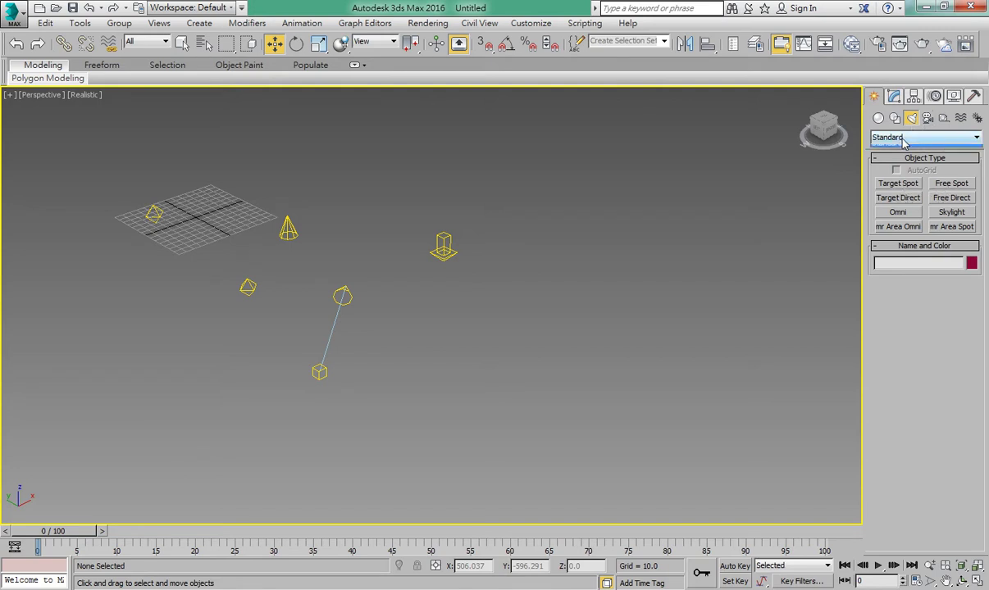
{"action": "left_click", "coordinate": [898, 151]}
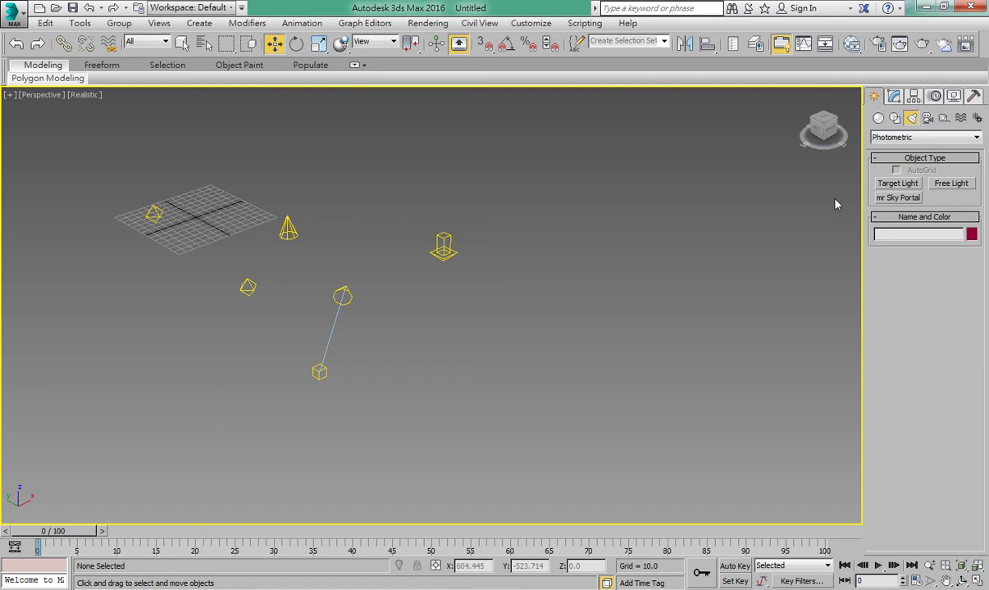
{"action": "left_click", "coordinate": [950, 184]}
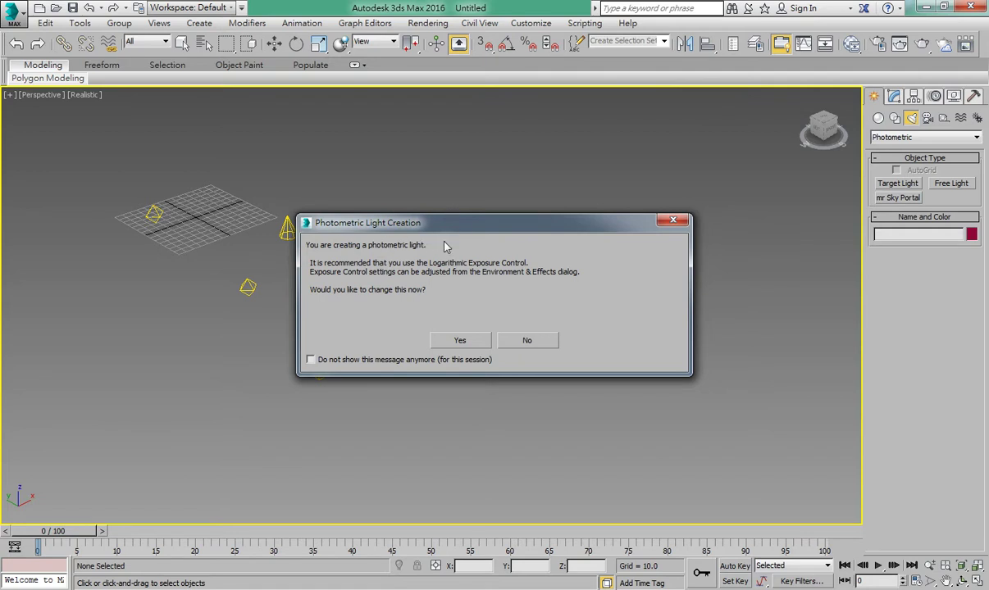
{"action": "left_click_drag", "start_coordinate": [431, 220], "coordinate": [432, 192]}
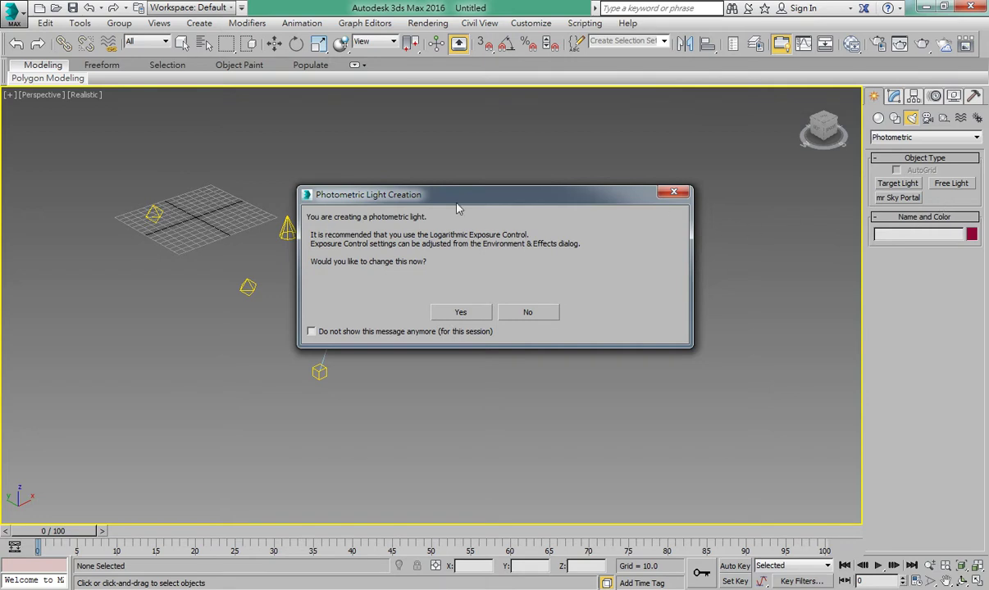
Decline Logarithmic Exposure Control, place a test free light, then deselect it
{"action": "left_click", "coordinate": [528, 314]}
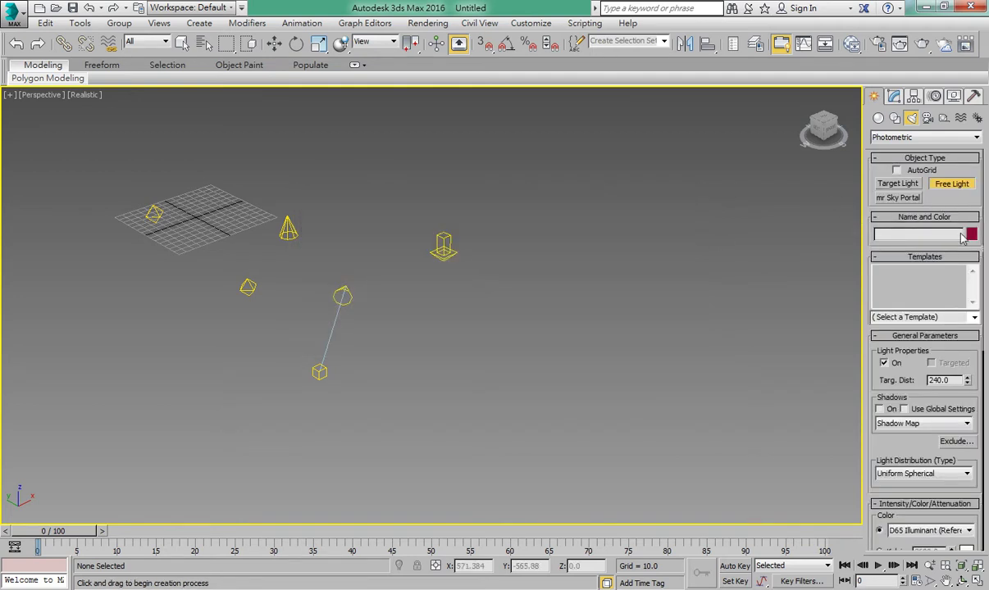
{"action": "left_click", "coordinate": [608, 320]}
{"action": "key", "text": "w"}
{"action": "middle_click_drag", "start_coordinate": [640, 259], "coordinate": [561, 311]}
{"action": "left_click", "coordinate": [485, 280]}
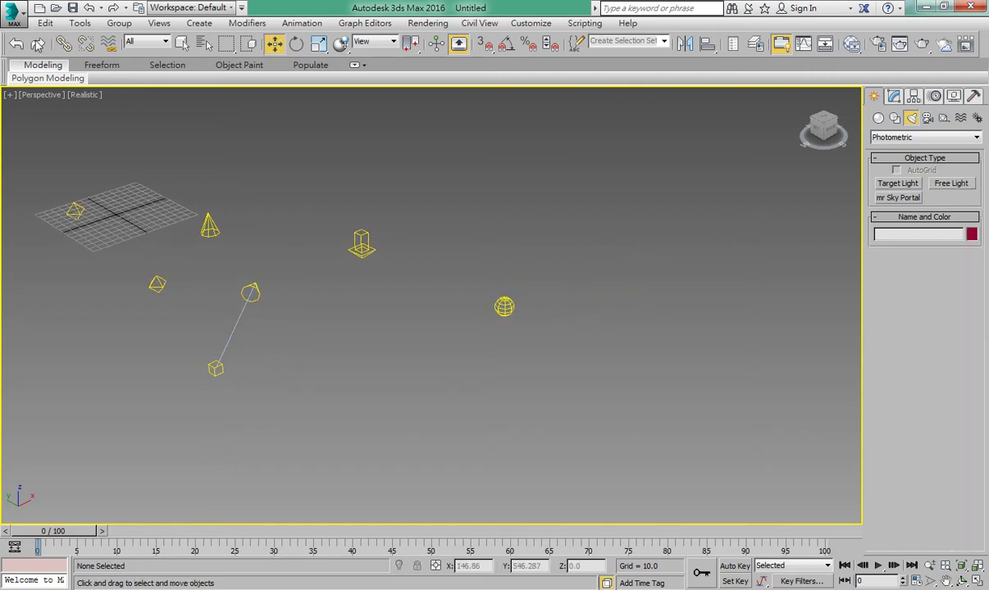
Reset the scene without saving the current changes
{"action": "left_click", "coordinate": [19, 20]}
{"action": "left_click", "coordinate": [45, 73]}
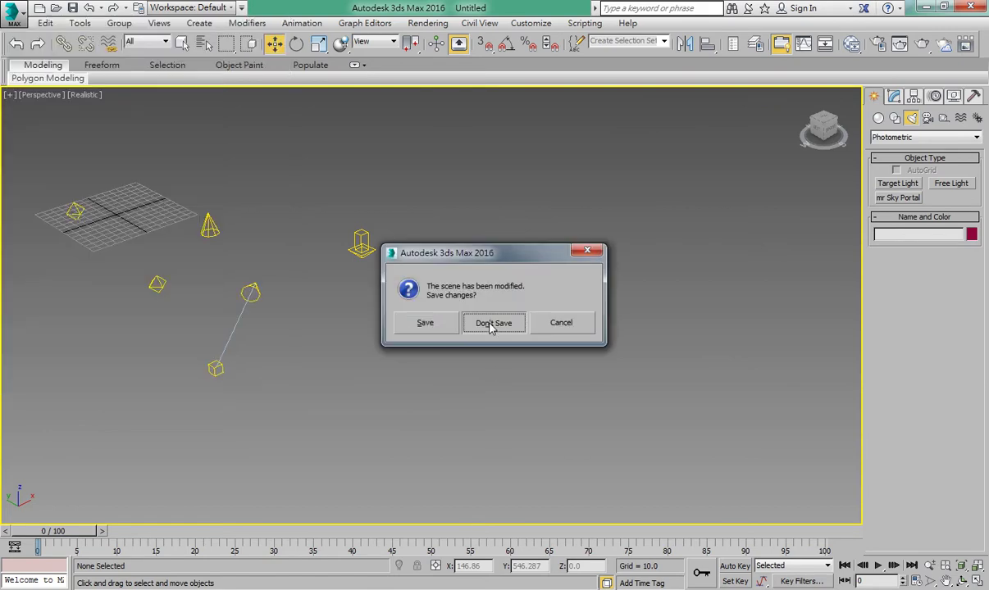
{"action": "left_click", "coordinate": [490, 322]}
{"action": "left_click", "coordinate": [455, 324]}
Draw a floor plane in Perspective and a wall plane in Front, then move the wall to the rear edge
{"action": "left_click", "coordinate": [951, 241]}
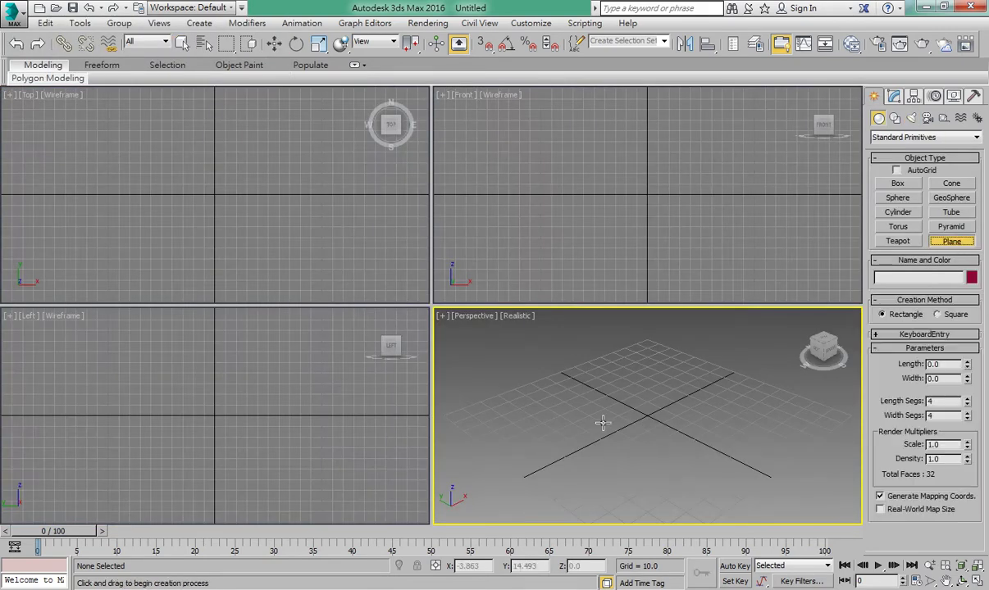
{"action": "left_click_drag", "start_coordinate": [457, 419], "coordinate": [852, 418]}
{"action": "left_click", "coordinate": [598, 228]}
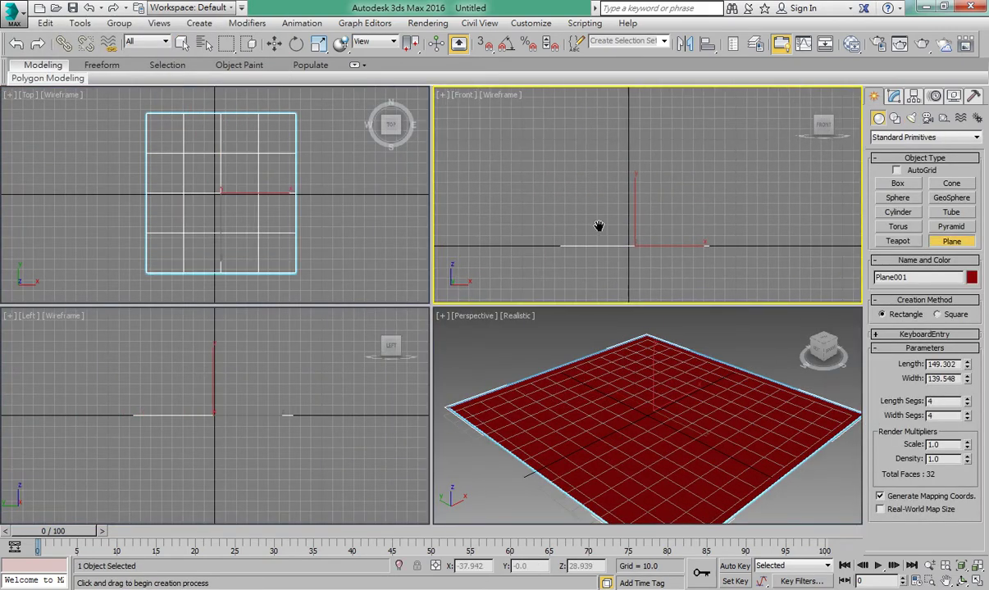
{"action": "left_click_drag", "start_coordinate": [555, 146], "coordinate": [705, 246]}
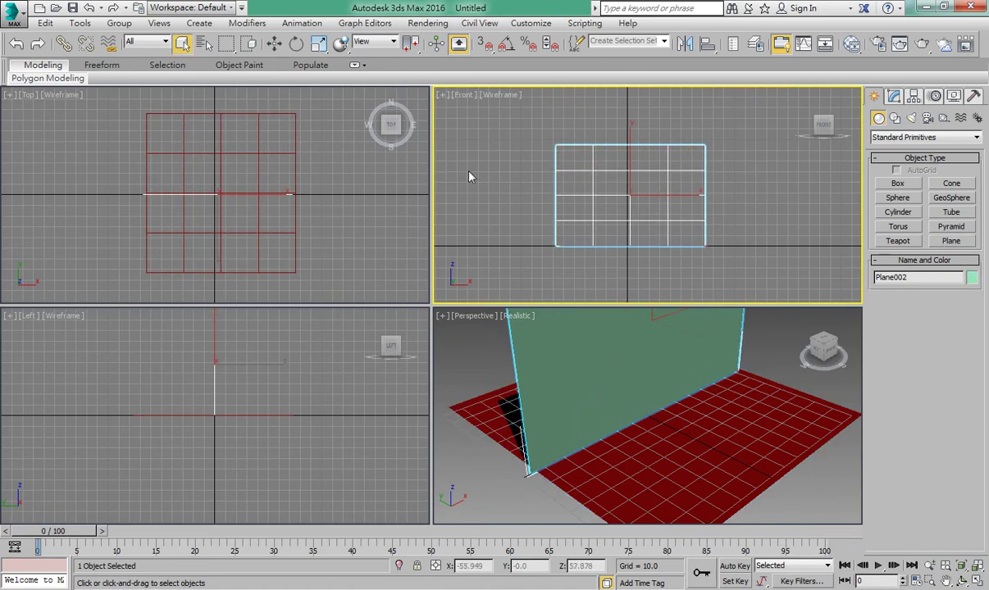
{"action": "right_click", "coordinate": [232, 191]}
{"action": "left_click", "coordinate": [245, 201]}
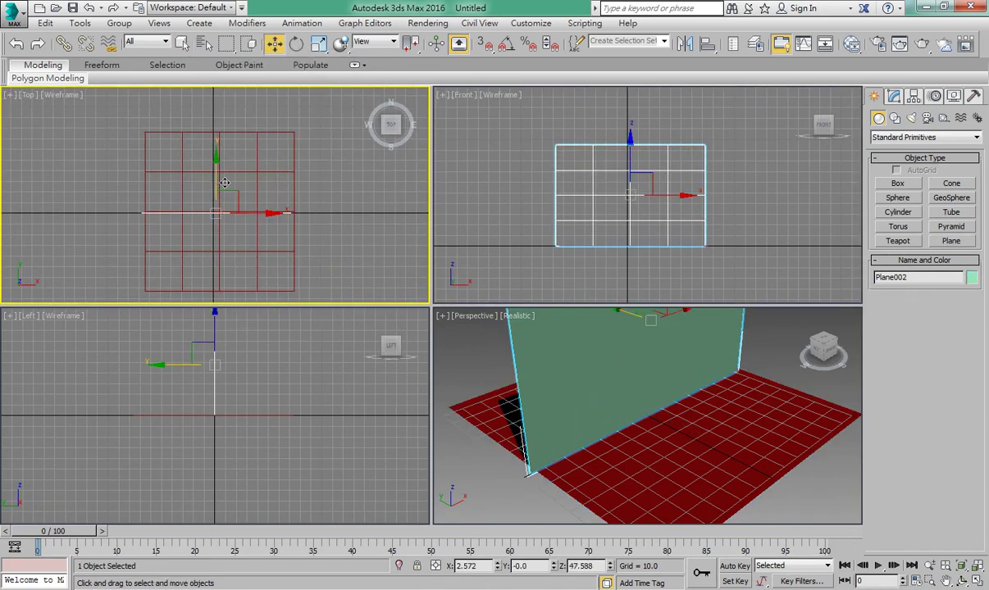
{"action": "left_click_drag", "start_coordinate": [233, 183], "coordinate": [233, 133]}
{"action": "scroll", "coordinate": [653, 400], "scroll_direction": "up", "scroll_amount": 3}
{"action": "scroll", "coordinate": [514, 482], "scroll_direction": "down", "scroll_amount": 5}
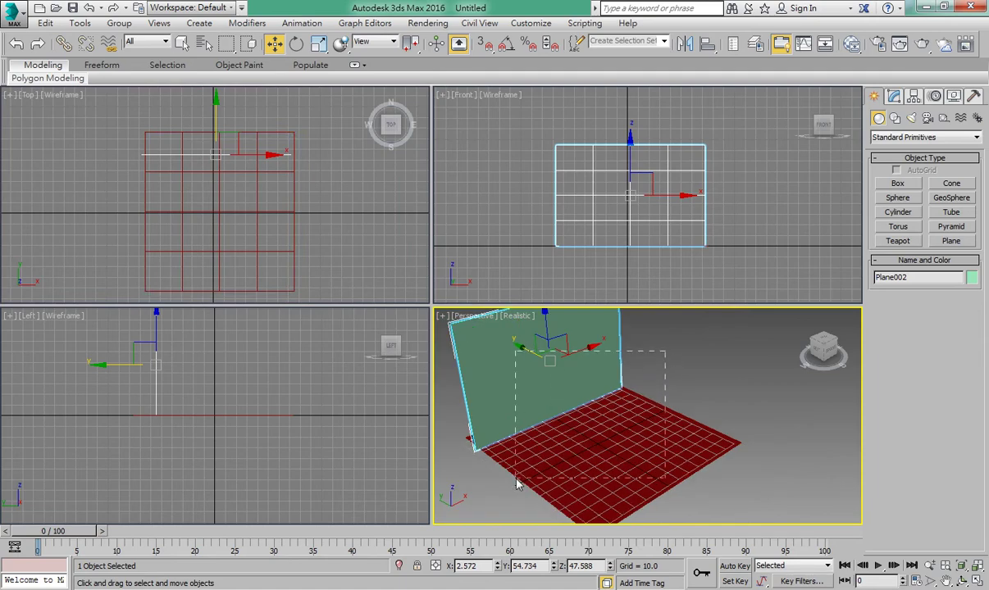
Give both the floor and wall planes a pale yellow object colour
{"action": "left_click", "coordinate": [514, 482], "text": "ctrl"}
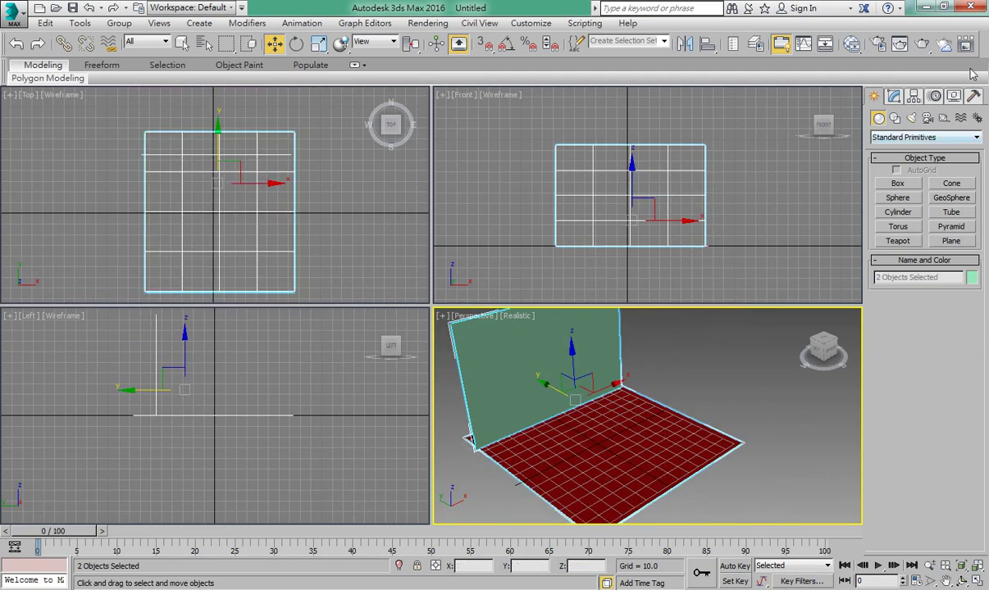
{"action": "left_click", "coordinate": [972, 279]}
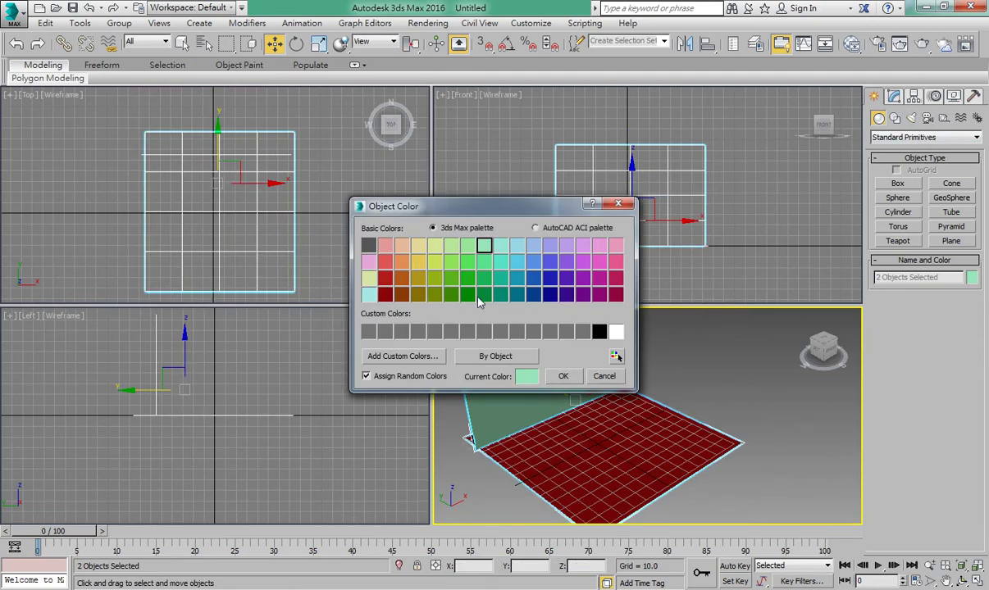
{"action": "left_click", "coordinate": [418, 245]}
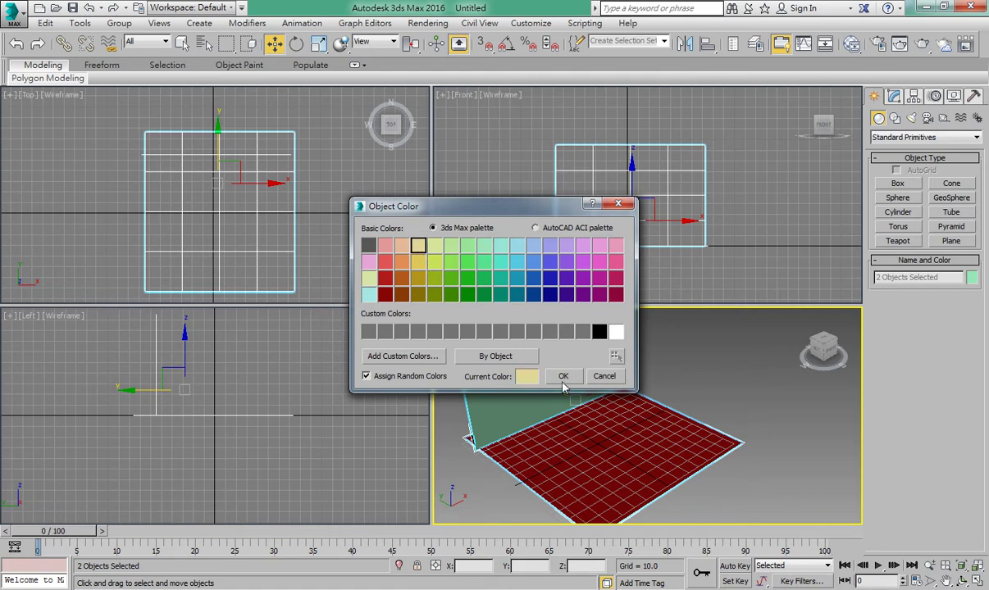
{"action": "left_click", "coordinate": [563, 376]}
Place a photometric free light in front of the wall, declining the exposure control change
{"action": "left_click", "coordinate": [911, 119]}
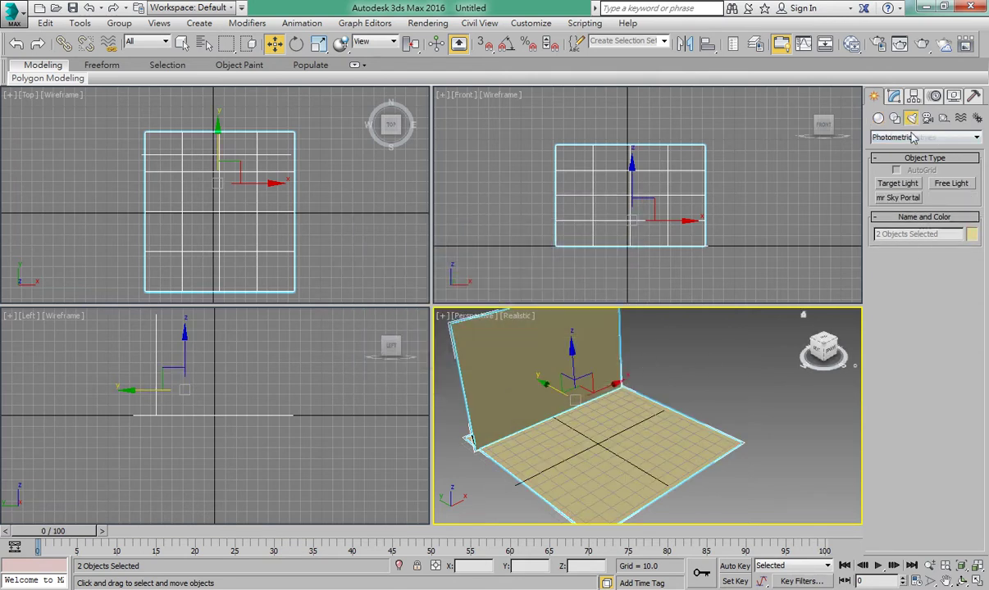
{"action": "left_click", "coordinate": [951, 184]}
{"action": "left_click", "coordinate": [529, 336]}
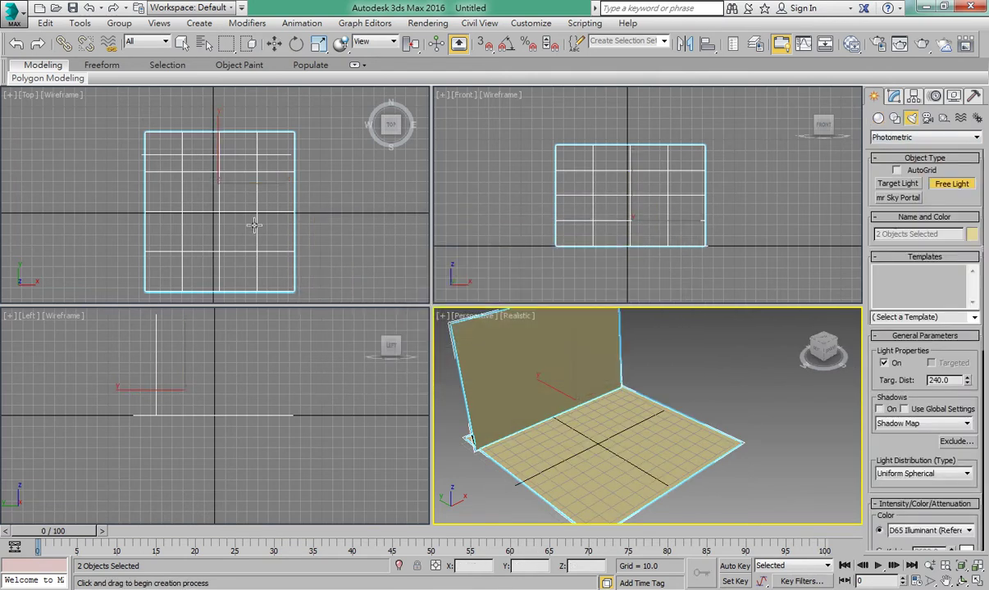
{"action": "left_click", "coordinate": [215, 193]}
{"action": "right_click", "coordinate": [587, 345]}
{"action": "key", "text": "w"}
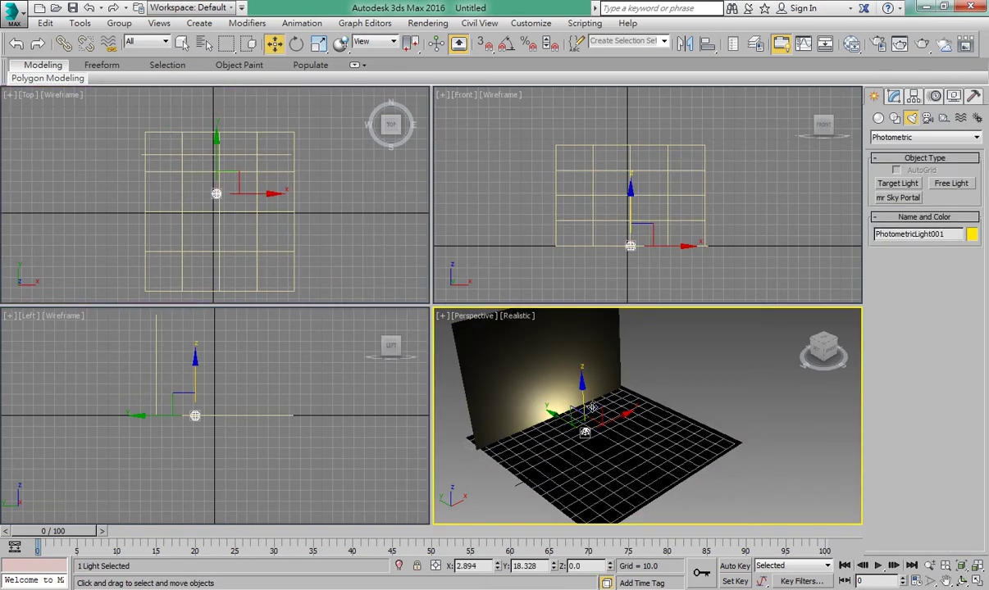
Maximize the Perspective view, orbit it to face the wall, and deselect the light
{"action": "key", "text": "alt+w"}
{"action": "left_click", "coordinate": [961, 581]}
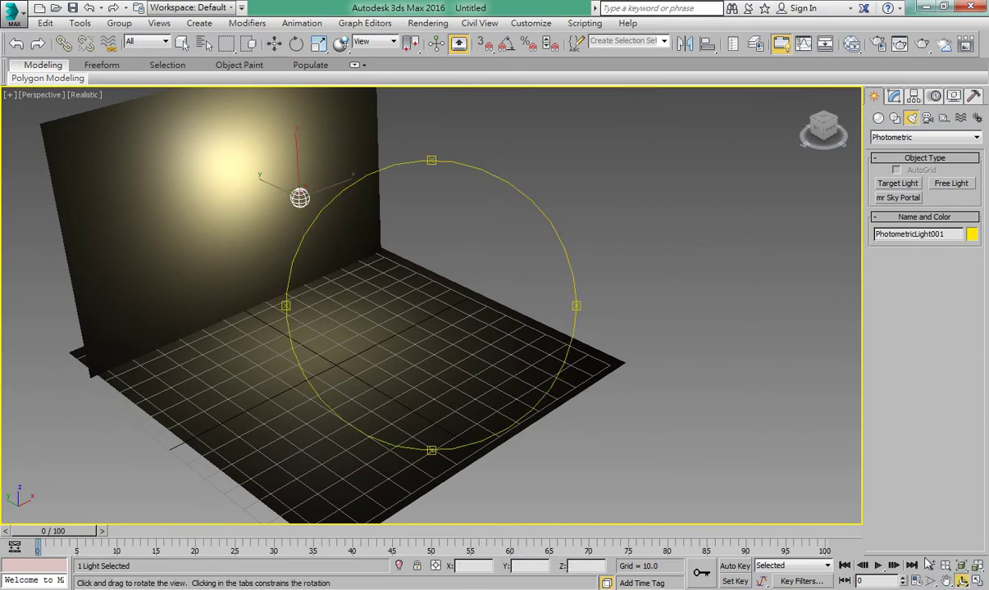
{"action": "mouse_move", "coordinate": [481, 325]}
{"action": "left_mouse_down"}
{"action": "mouse_move", "coordinate": [342, 309]}
{"action": "mouse_move", "coordinate": [419, 274]}
{"action": "left_mouse_up"}
{"action": "key", "text": "Escape"}
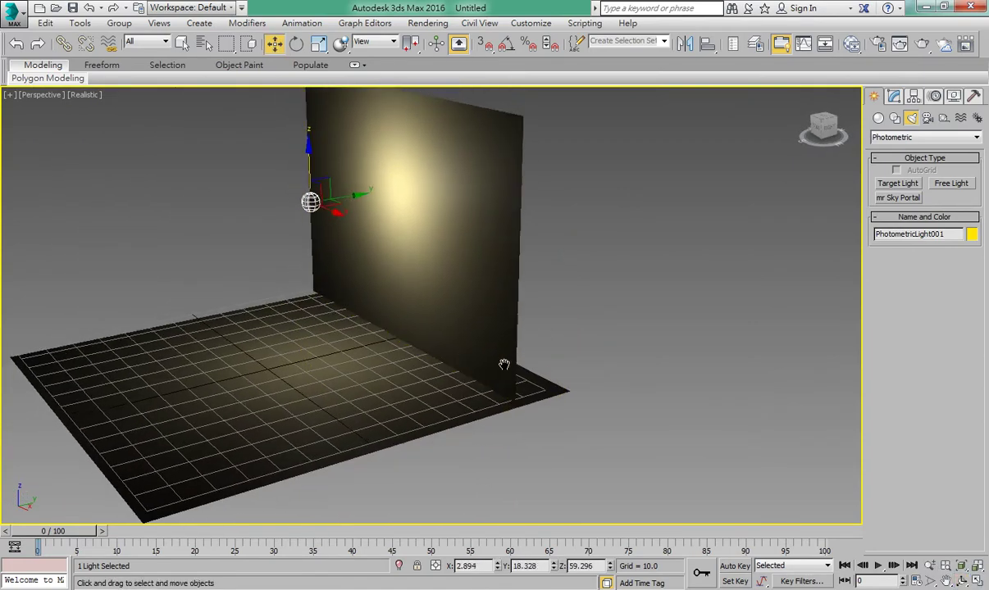
{"action": "middle_click_drag", "start_coordinate": [504, 364], "coordinate": [489, 271], "text": "alt"}
{"action": "left_click", "coordinate": [656, 249]}
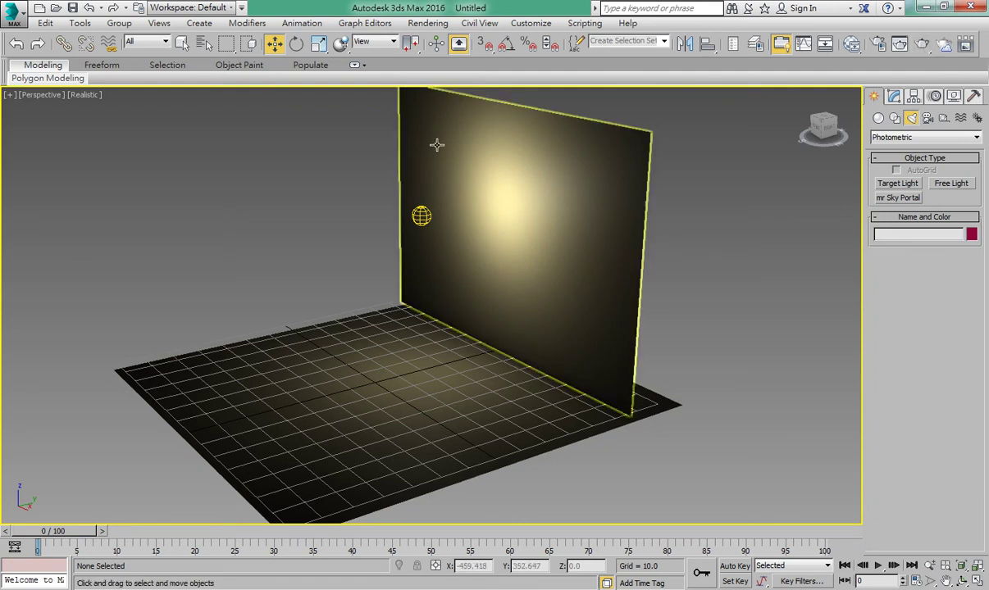
Render the perspective view and switch the renderer to NVIDIA mental ray
{"action": "left_click", "coordinate": [919, 45]}
{"action": "left_click_drag", "start_coordinate": [464, 105], "coordinate": [474, 82]}
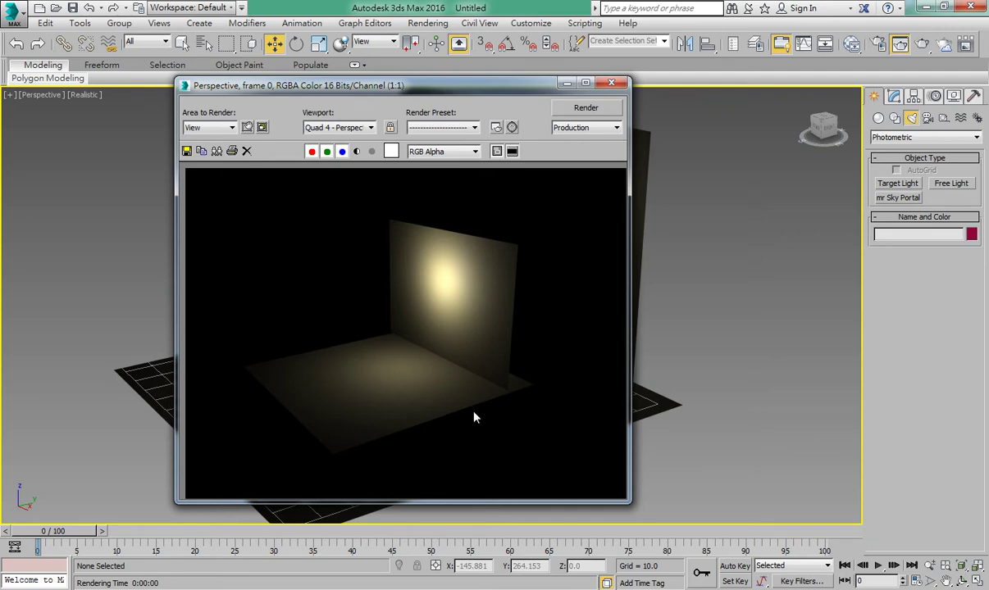
{"action": "left_click", "coordinate": [877, 43]}
{"action": "left_click", "coordinate": [472, 120]}
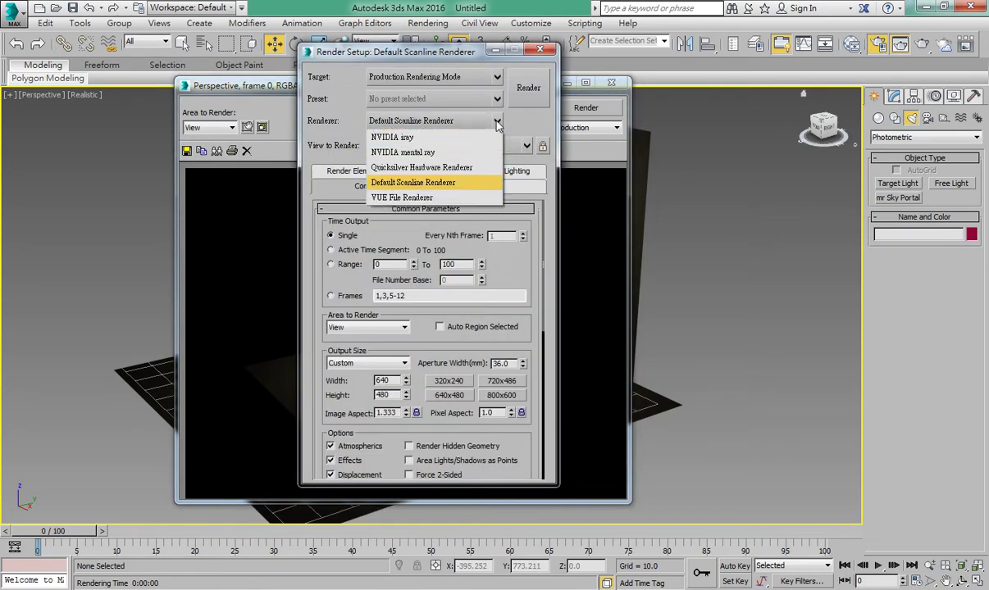
{"action": "left_click", "coordinate": [439, 152]}
Disable Final Gather under Global Illumination, re-render, and close both render windows
{"action": "left_click_drag", "start_coordinate": [409, 51], "coordinate": [205, 47]}
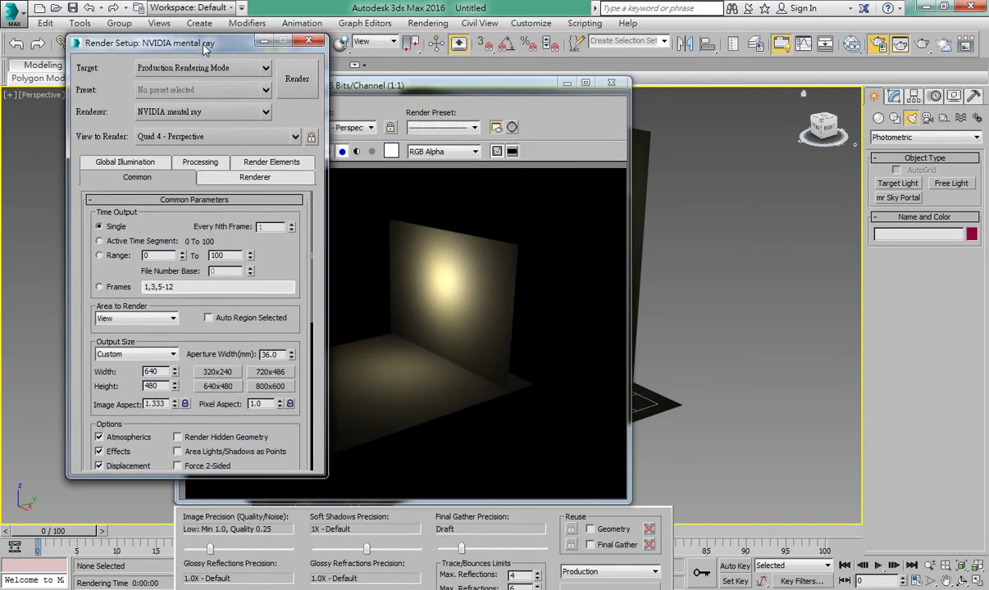
{"action": "left_click", "coordinate": [148, 164]}
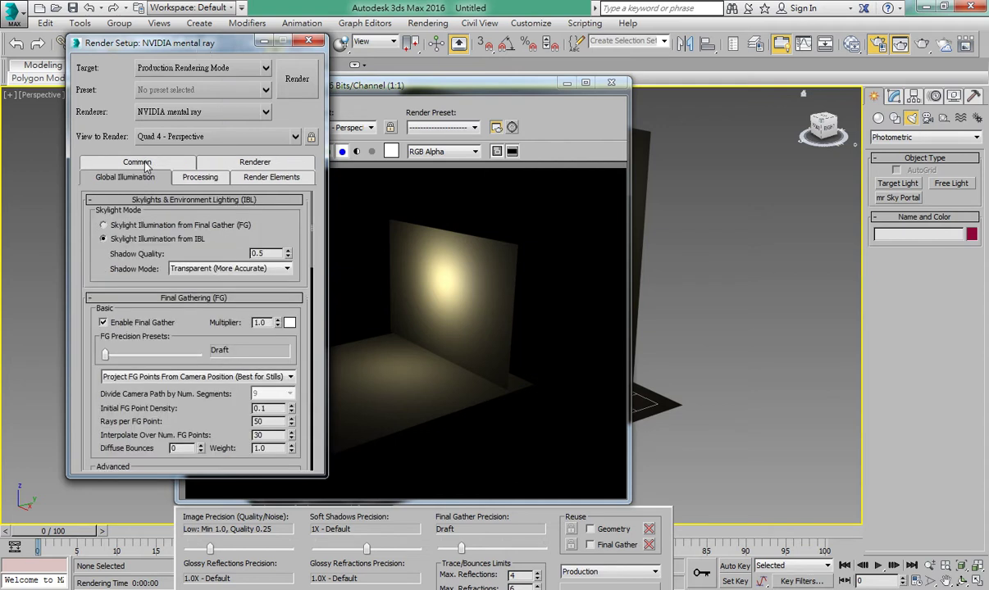
{"action": "left_click", "coordinate": [105, 324]}
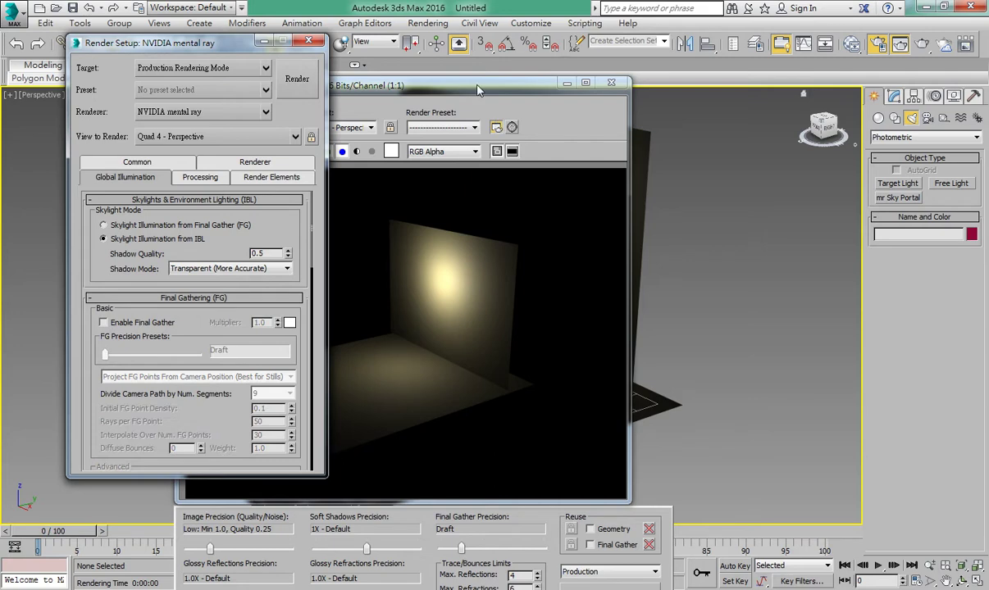
{"action": "left_click", "coordinate": [303, 90]}
{"action": "left_click", "coordinate": [291, 67]}
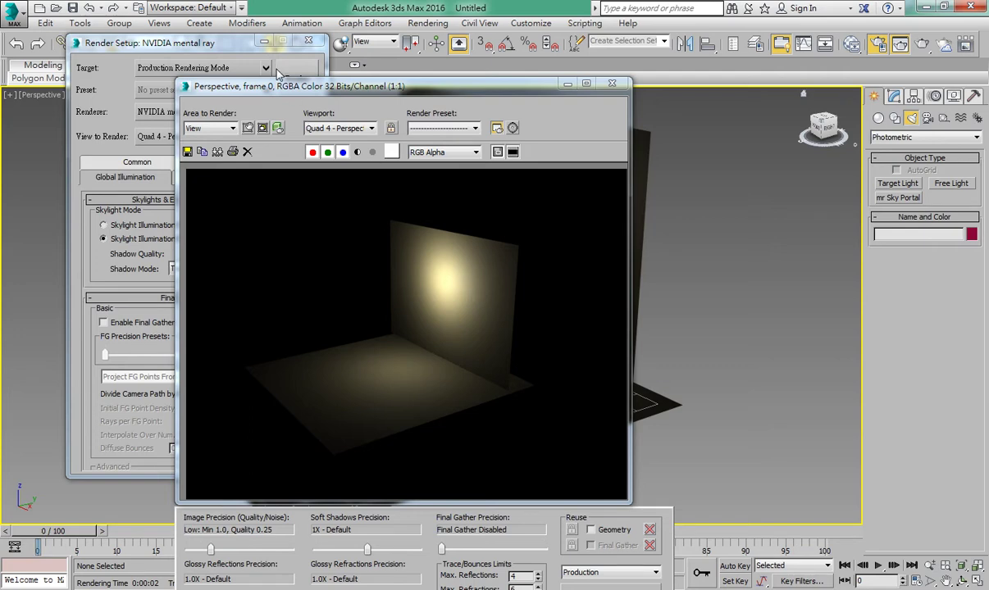
{"action": "left_click", "coordinate": [308, 41]}
{"action": "left_click", "coordinate": [610, 83]}
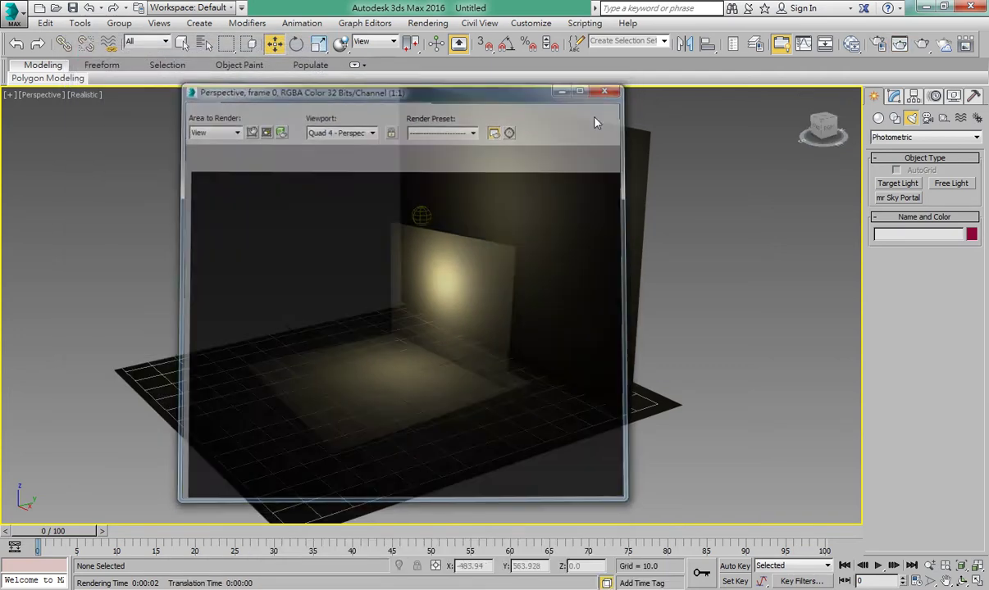
Open PhotometricLight001 in the Modify panel and widen the panel to three columns
{"action": "left_click", "coordinate": [422, 218]}
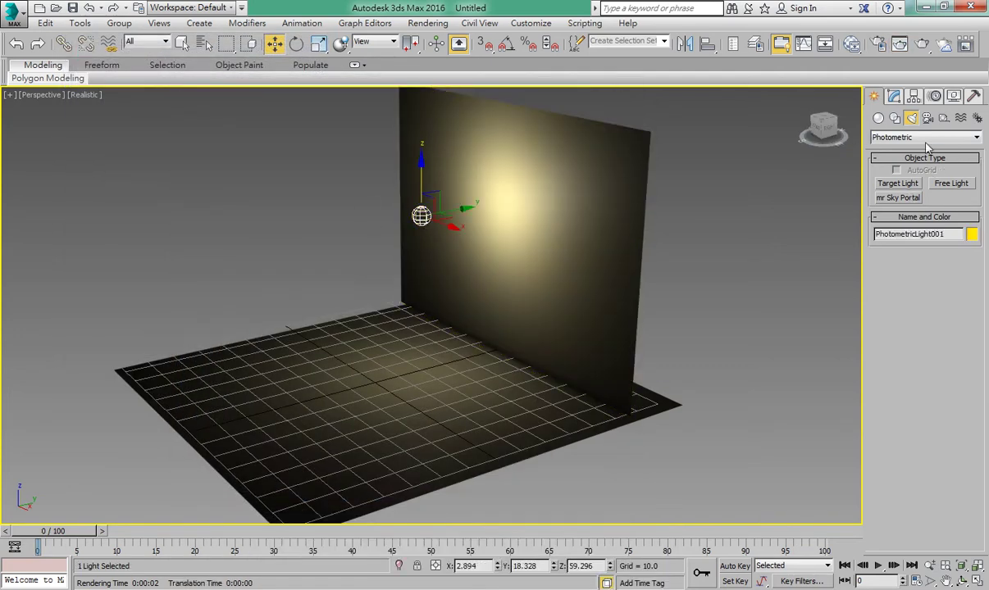
{"action": "left_click", "coordinate": [894, 96]}
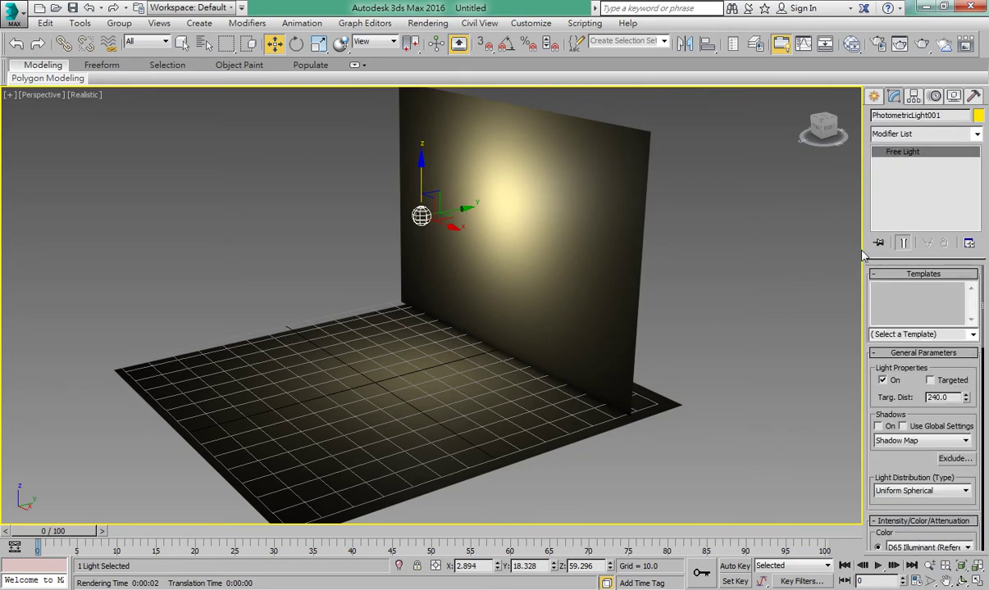
{"action": "left_click_drag", "start_coordinate": [863, 256], "coordinate": [673, 261]}
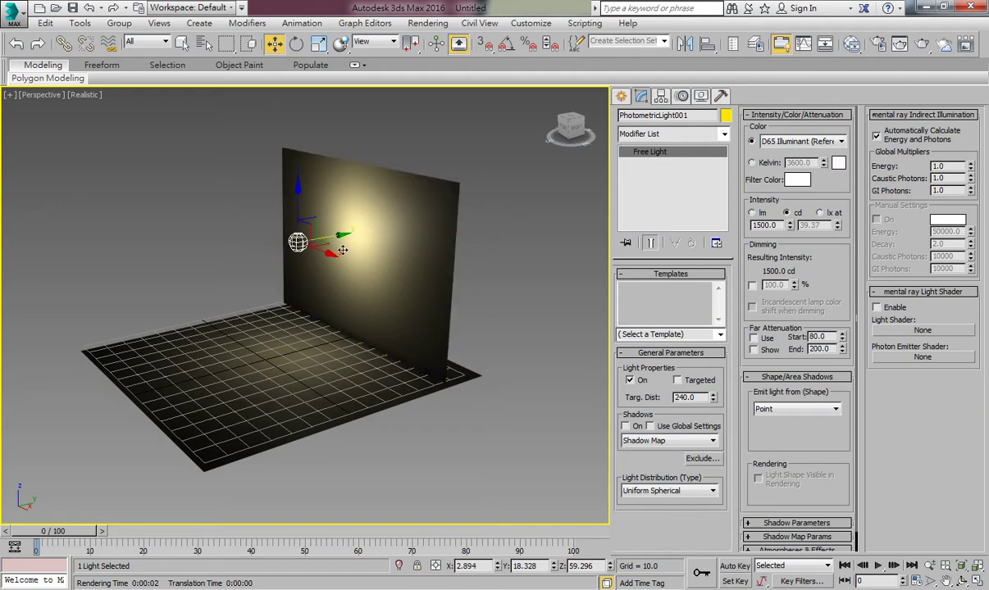
Apply the 21W Halogen Bulb template to the light, giving 21 cd at 2950 Kelvin
{"action": "mouse_move", "coordinate": [347, 239]}
{"action": "left_mouse_down"}
{"action": "mouse_move", "coordinate": [364, 255]}
{"action": "mouse_move", "coordinate": [291, 260]}
{"action": "left_mouse_up"}
{"action": "right_click", "coordinate": [291, 261]}
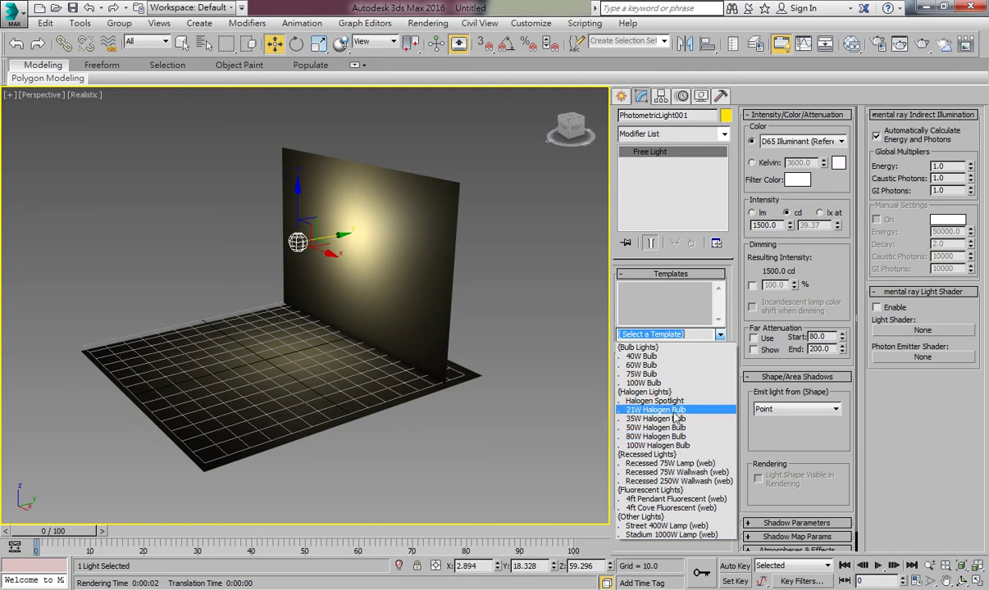
{"action": "left_click", "coordinate": [672, 409]}
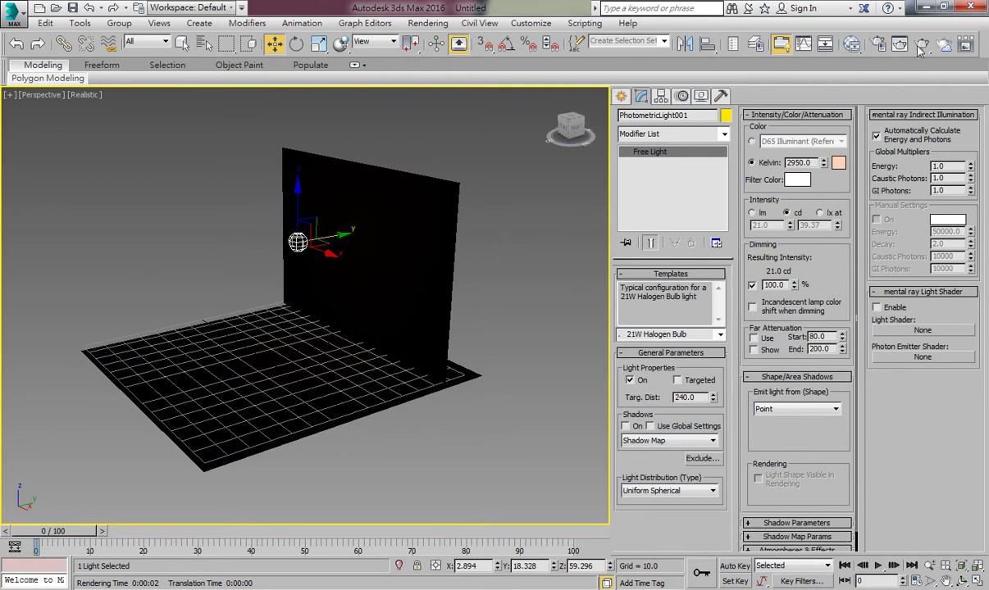
Render the dark halogen scene, close the result, and delete PhotometricLight001
{"action": "left_click", "coordinate": [875, 43]}
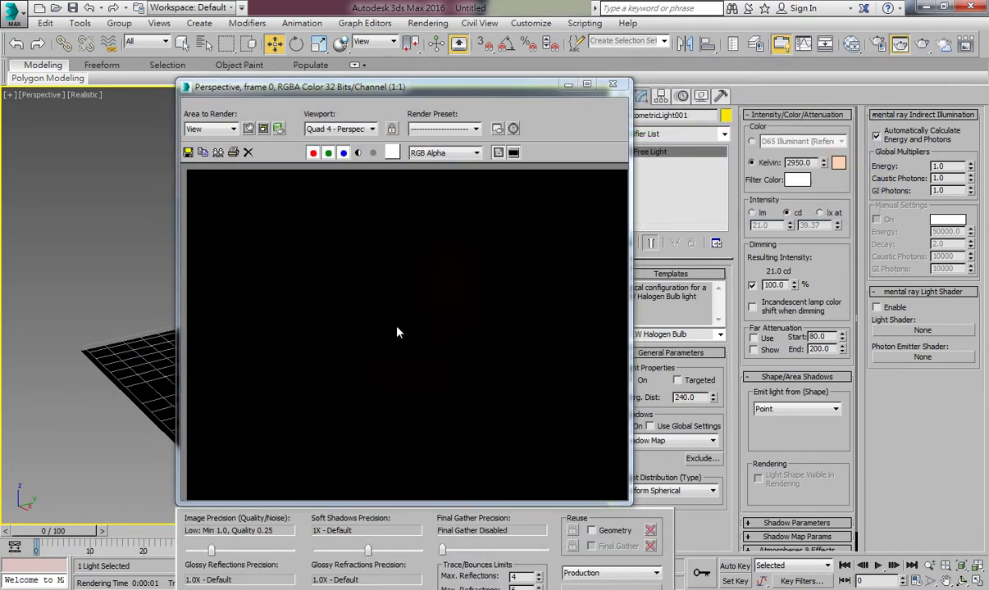
{"action": "left_click_drag", "start_coordinate": [471, 102], "coordinate": [354, 105]}
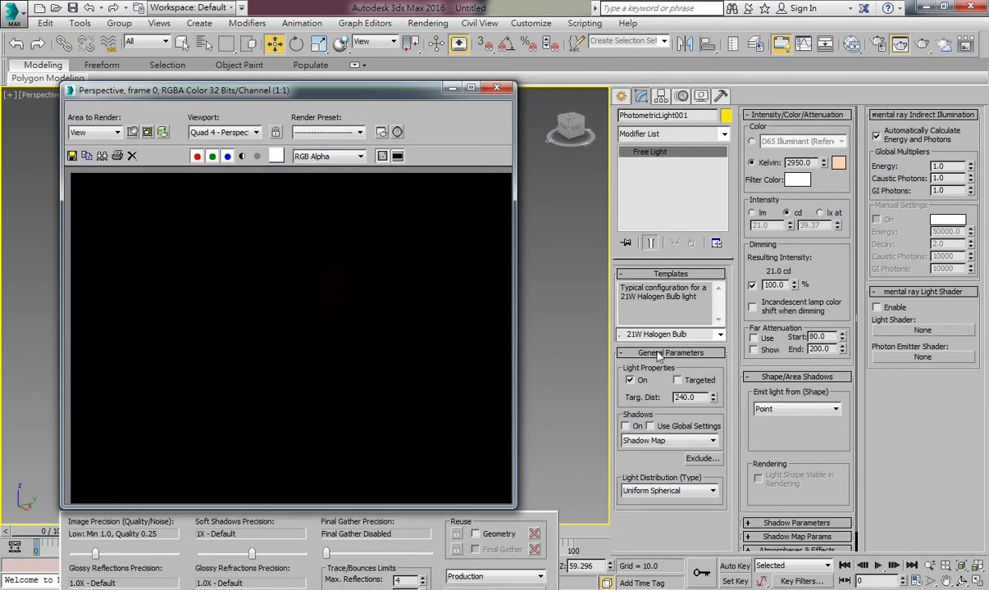
{"action": "left_click", "coordinate": [496, 88]}
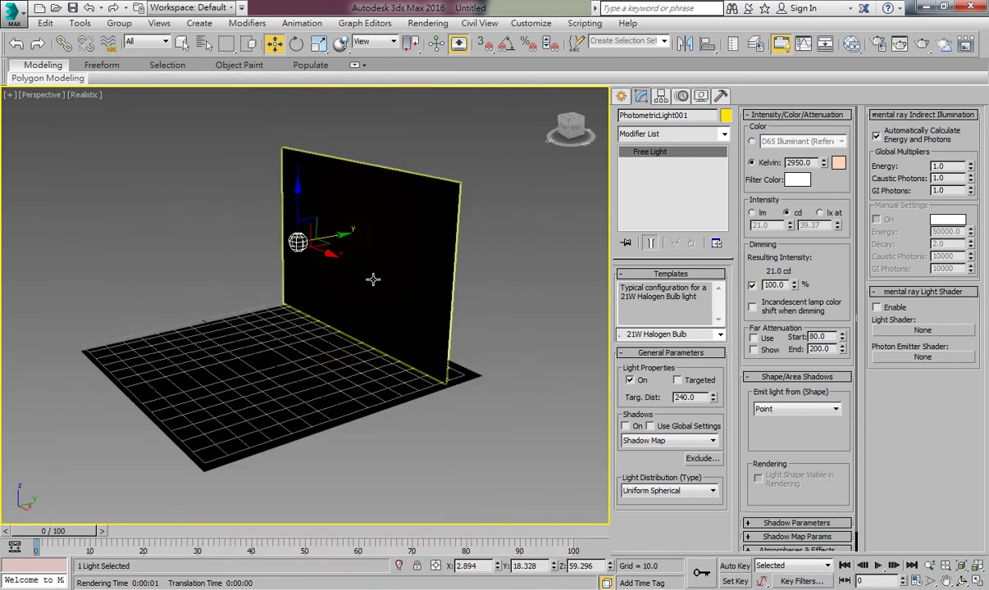
{"action": "key", "text": "Delete"}
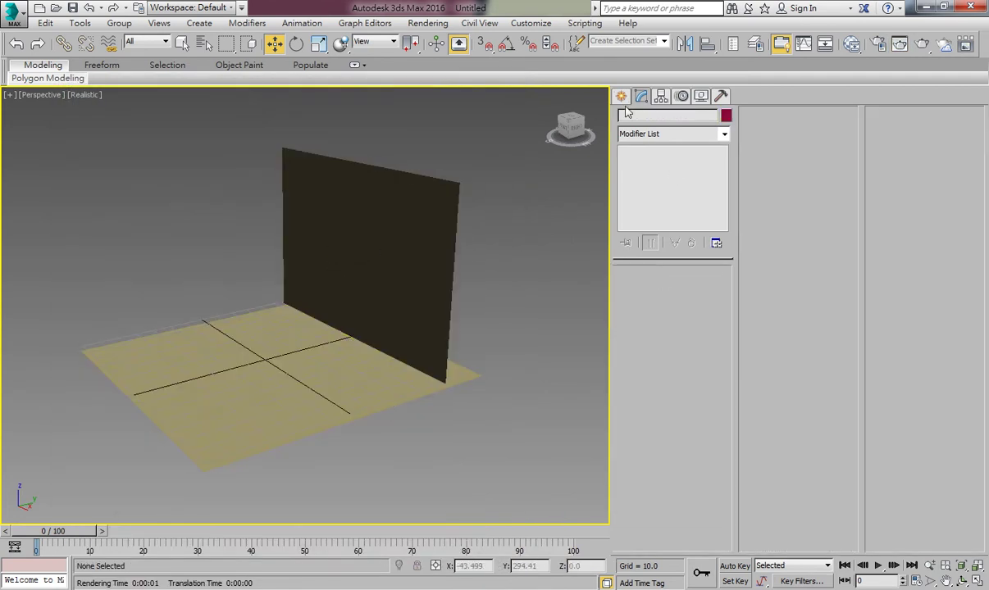
Create a new photometric free light and raise it above the floor near the wall
{"action": "left_click", "coordinate": [622, 96]}
{"action": "left_click", "coordinate": [701, 184]}
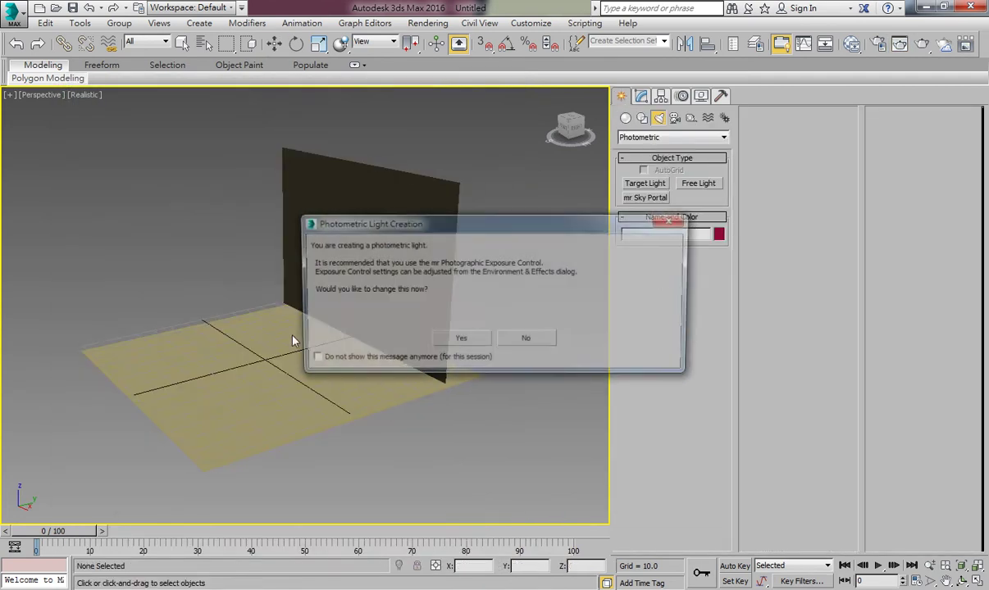
{"action": "left_click", "coordinate": [489, 320]}
{"action": "left_click", "coordinate": [294, 340]}
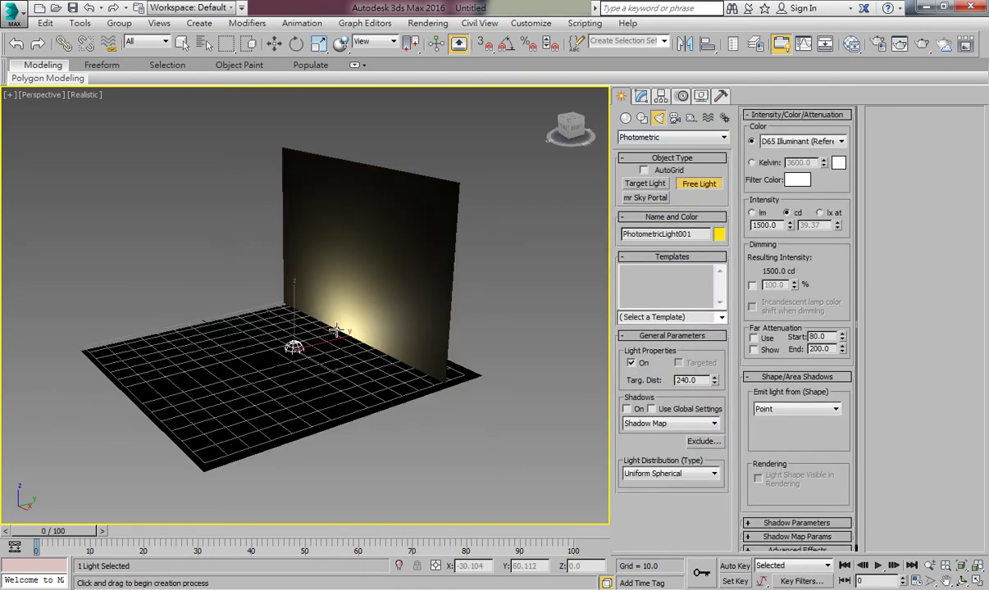
{"action": "key", "text": "w"}
{"action": "left_click_drag", "start_coordinate": [287, 308], "coordinate": [298, 188]}
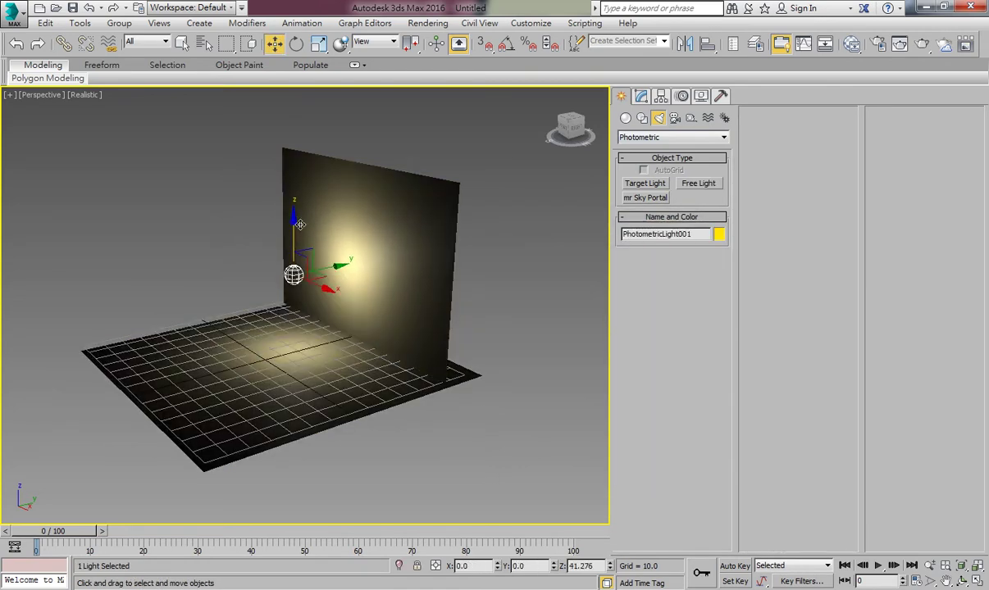
Inspect the light's template list without changing it, and toggle the On checkbox off and on
{"action": "left_click", "coordinate": [641, 95]}
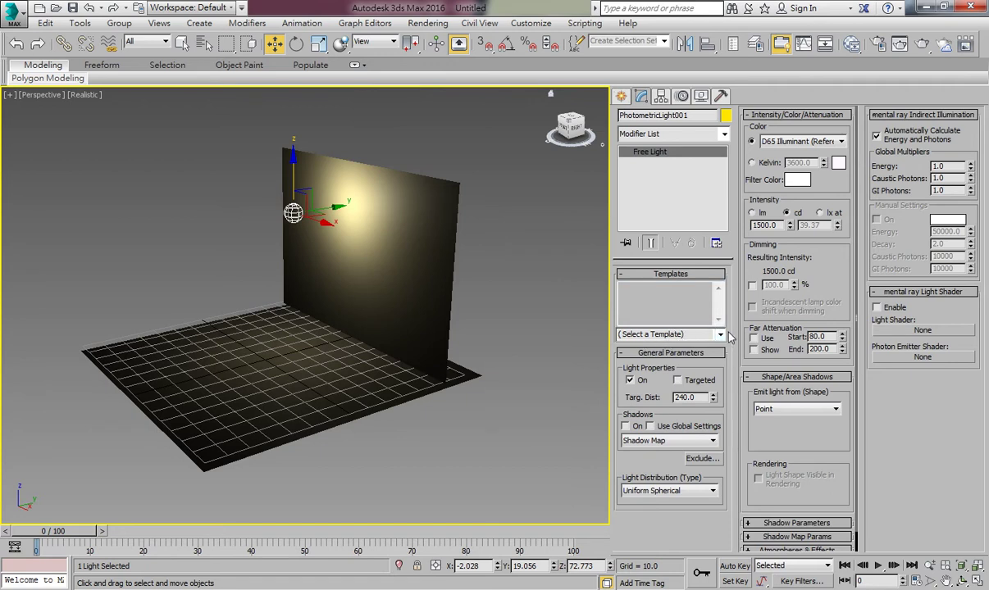
{"action": "left_click", "coordinate": [692, 333]}
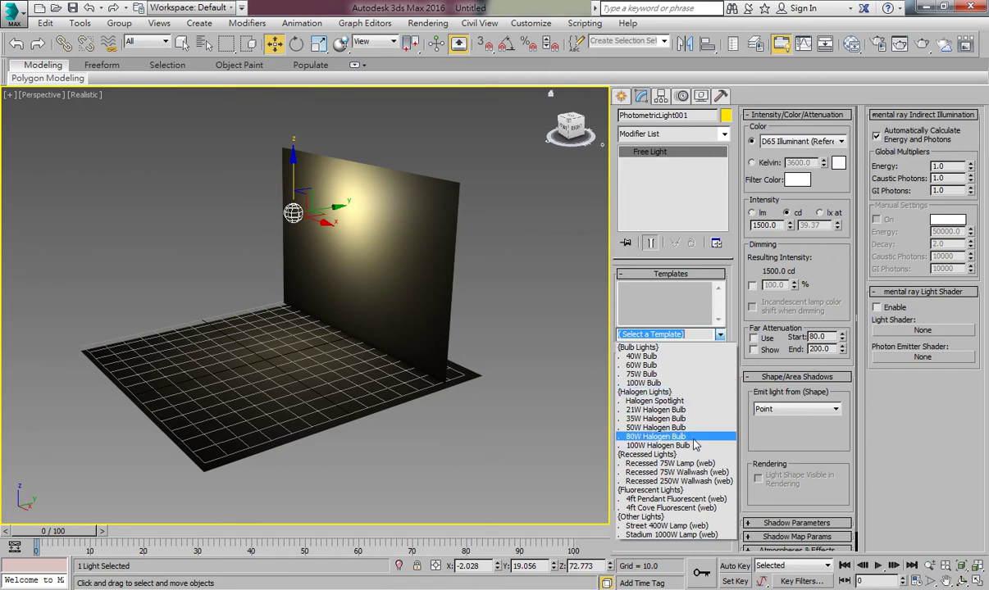
{"action": "left_click", "coordinate": [732, 287]}
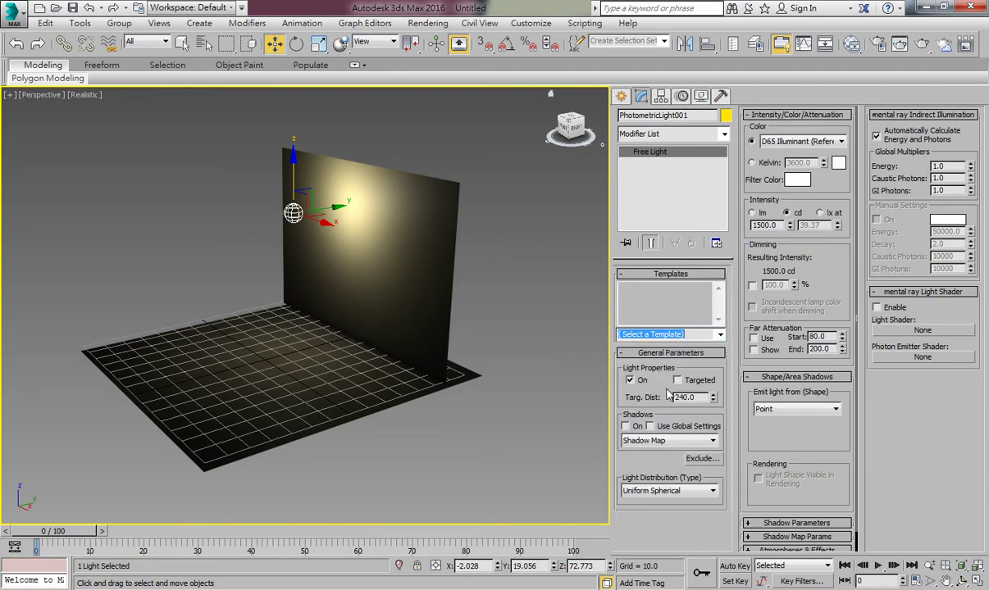
{"action": "left_click", "coordinate": [640, 384]}
{"action": "left_click", "coordinate": [640, 384]}
{"action": "left_click", "coordinate": [639, 384]}
{"action": "left_click", "coordinate": [639, 384]}
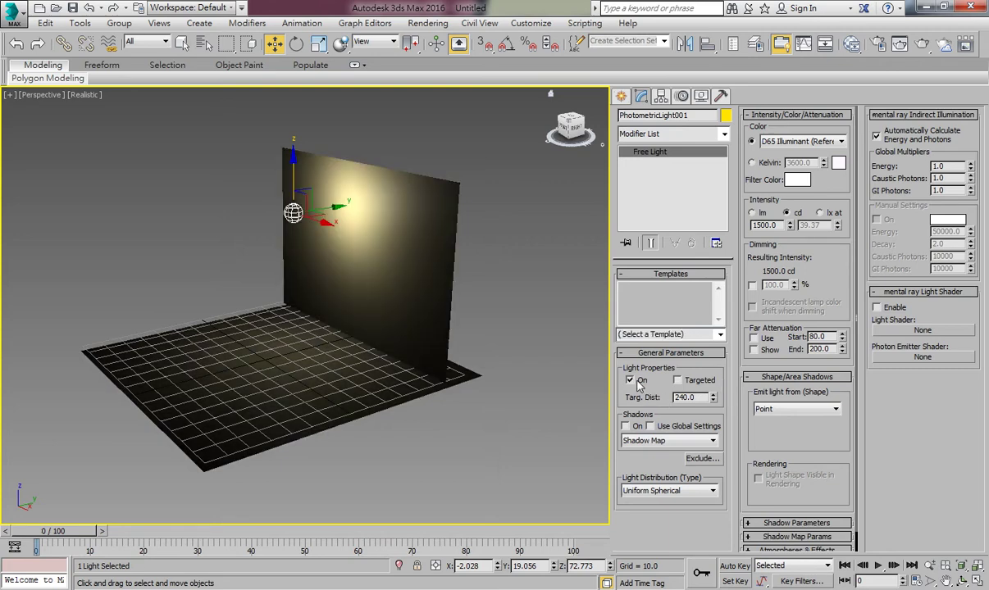
Start creating a Box from Standard Primitives
{"action": "left_click", "coordinate": [622, 96]}
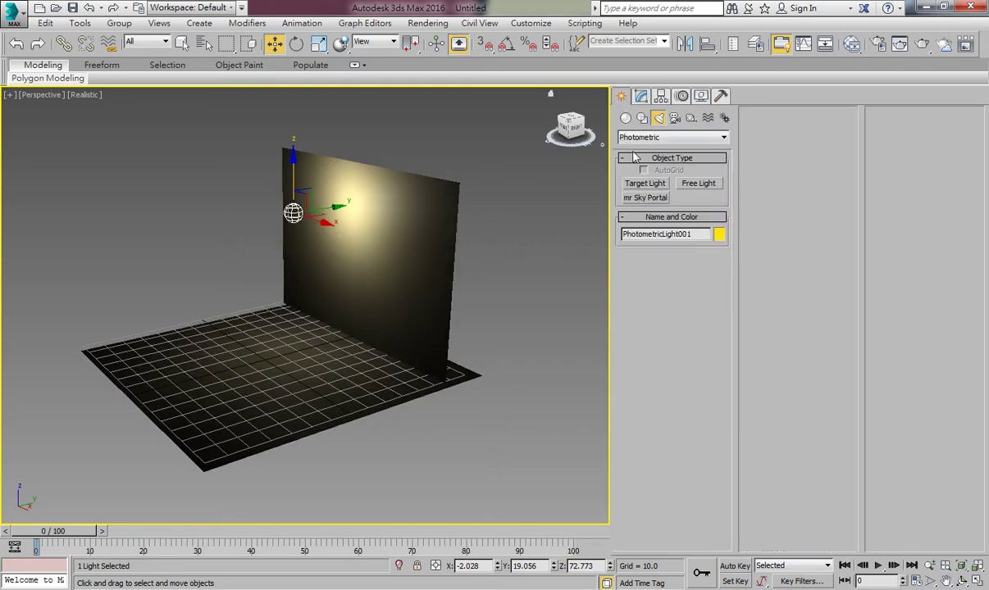
{"action": "left_click", "coordinate": [625, 118]}
{"action": "left_click", "coordinate": [645, 182]}
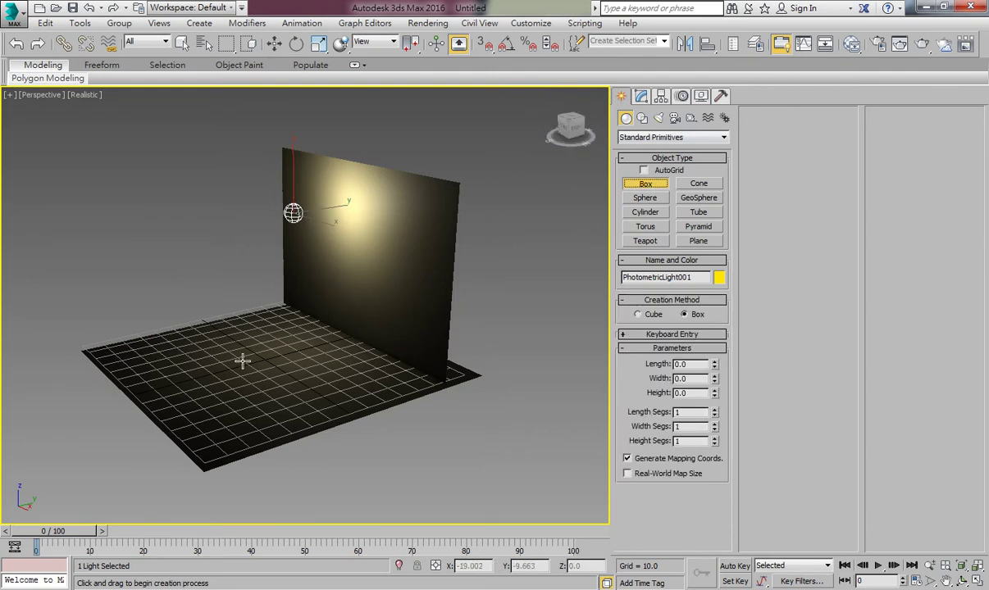
Draw a box on the floor and render a test of the scene
{"action": "left_click_drag", "start_coordinate": [236, 349], "coordinate": [266, 365]}
{"action": "left_click", "coordinate": [245, 299]}
{"action": "right_click", "coordinate": [246, 300]}
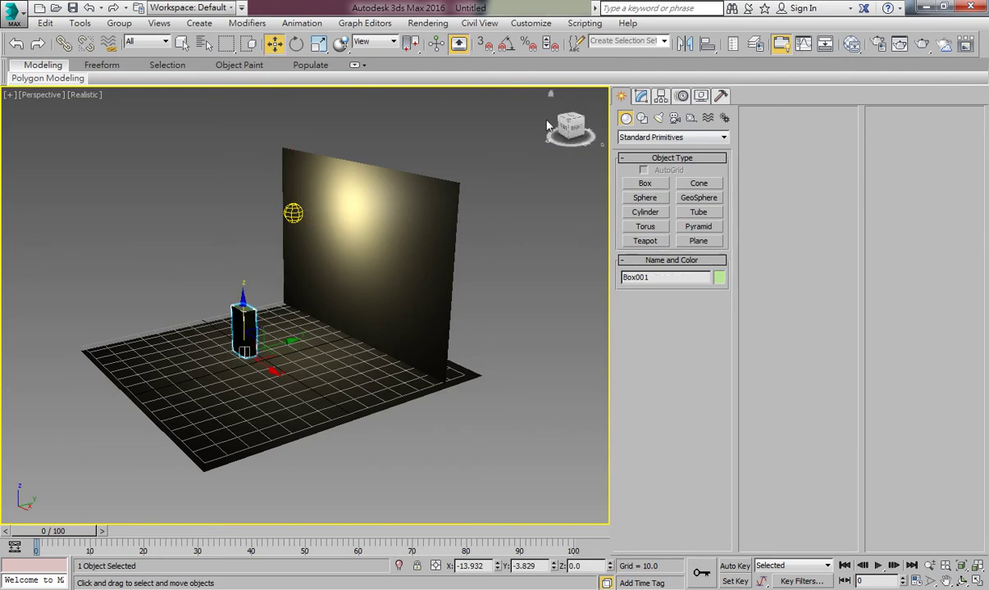
{"action": "left_click", "coordinate": [641, 96]}
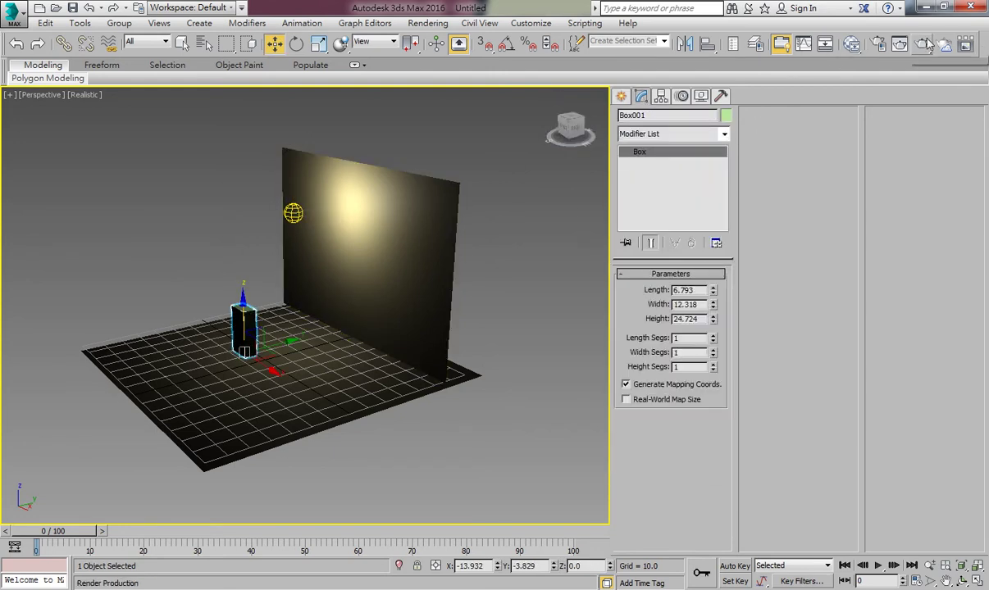
{"action": "left_click", "coordinate": [899, 44]}
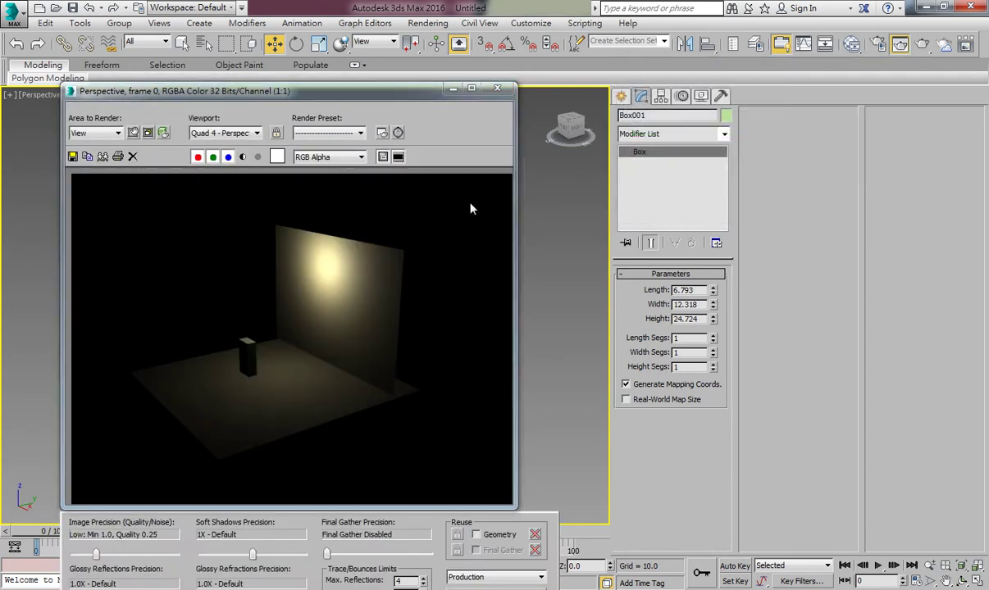
{"action": "left_click", "coordinate": [497, 87]}
Turn on shadows for the photometric light, render to see the box's shadow, and open Render Setup
{"action": "left_click", "coordinate": [622, 96]}
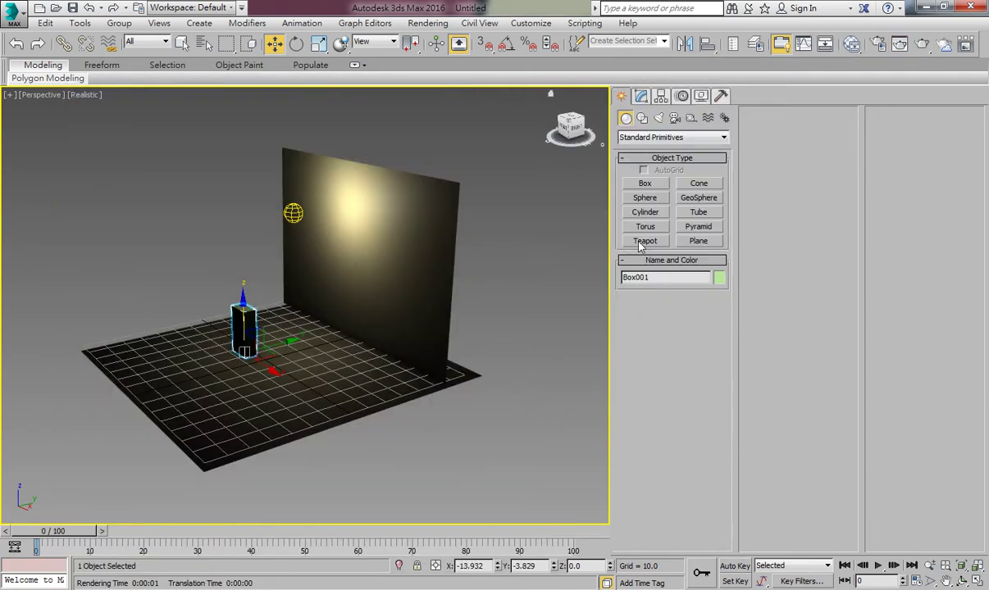
{"action": "left_click", "coordinate": [293, 213]}
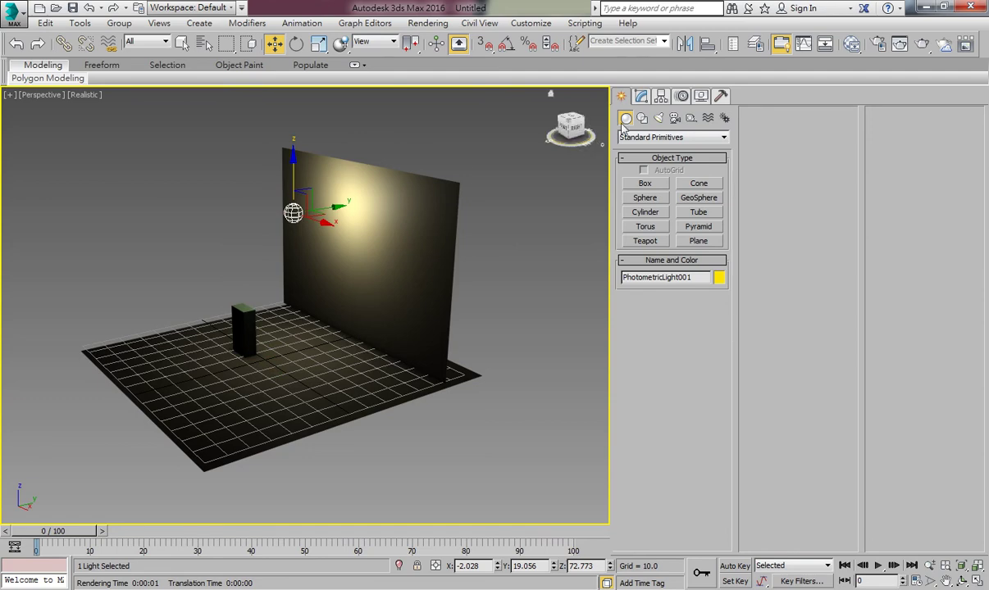
{"action": "left_click", "coordinate": [641, 96]}
{"action": "left_click", "coordinate": [628, 427]}
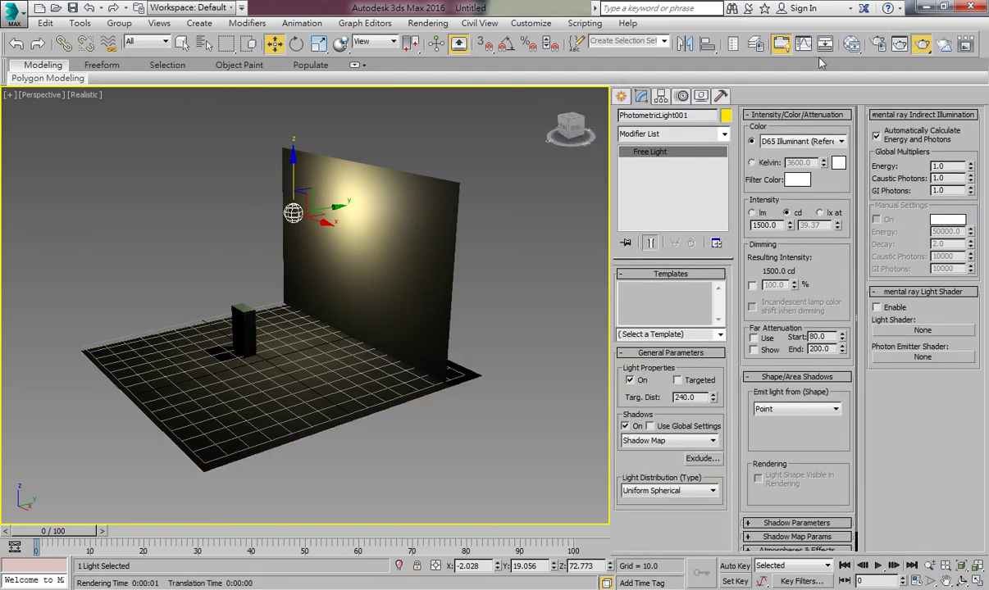
{"action": "left_click", "coordinate": [919, 45]}
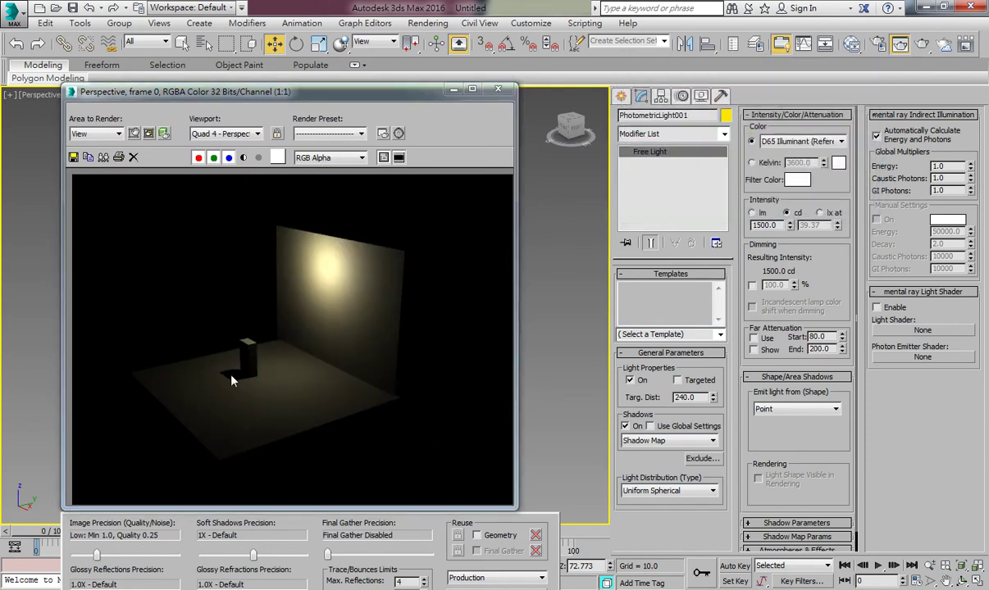
{"action": "left_click_drag", "start_coordinate": [414, 92], "coordinate": [381, 90]}
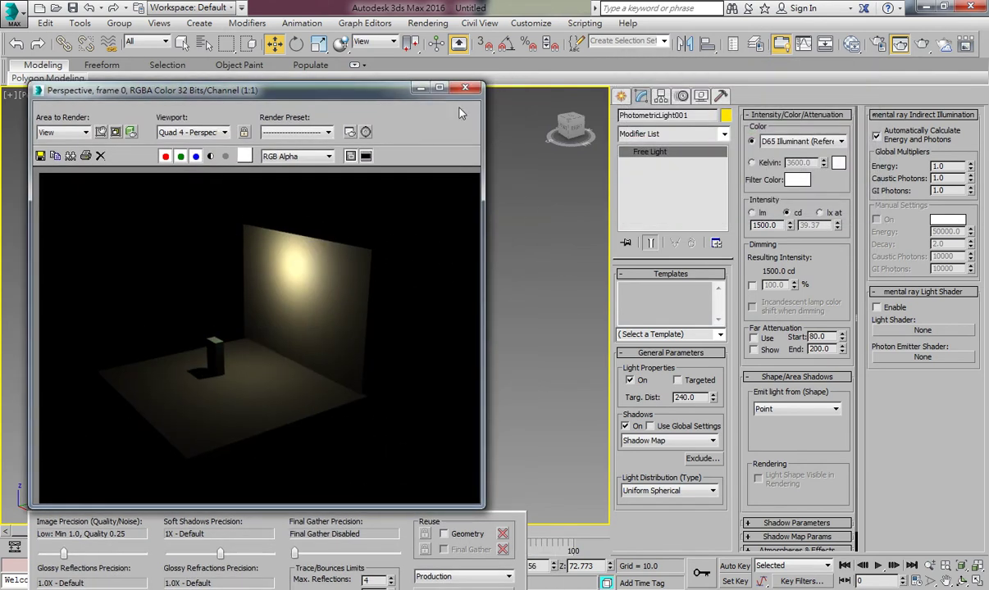
{"action": "left_click", "coordinate": [851, 47]}
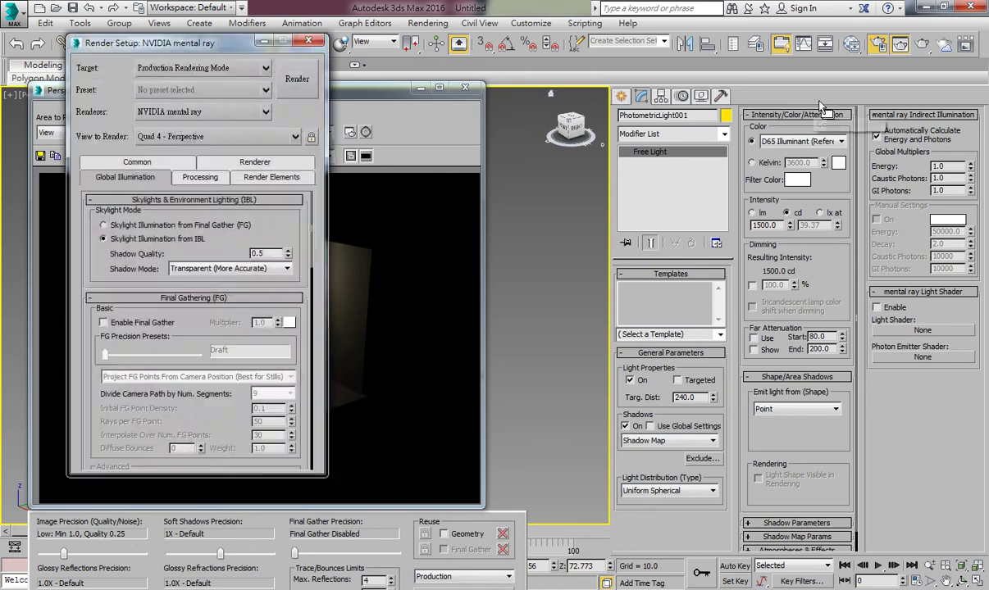
{"action": "left_click", "coordinate": [264, 112]}
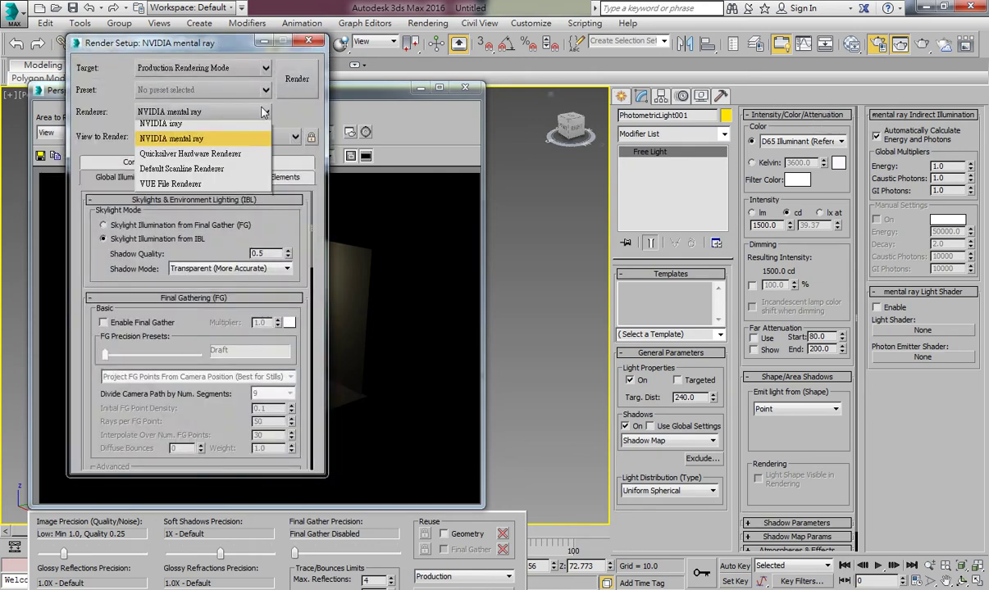
{"action": "left_click", "coordinate": [185, 182]}
{"action": "left_click", "coordinate": [664, 440]}
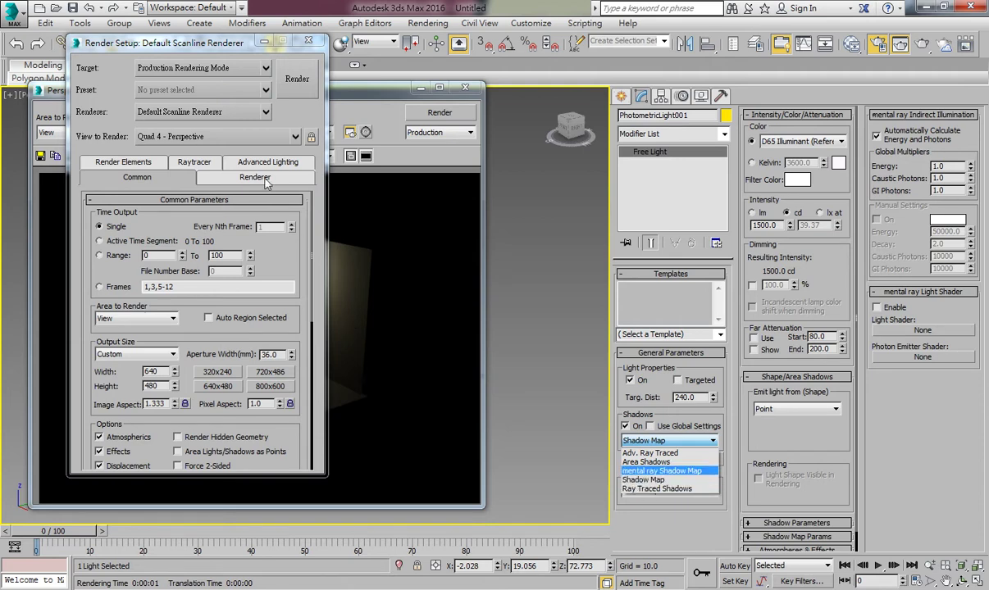
{"action": "left_click", "coordinate": [251, 112]}
{"action": "left_click", "coordinate": [251, 112]}
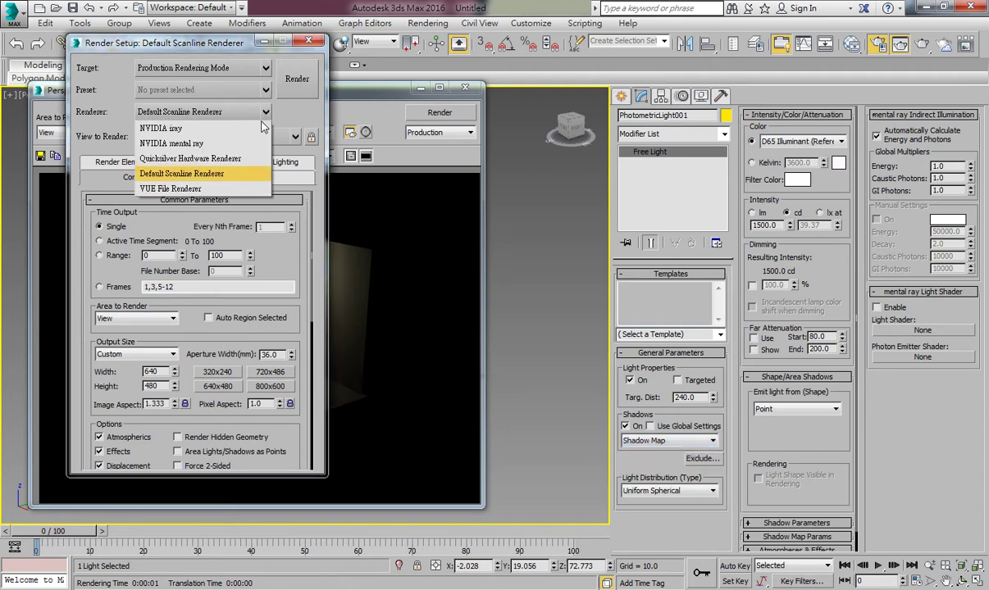
{"action": "left_click", "coordinate": [176, 143]}
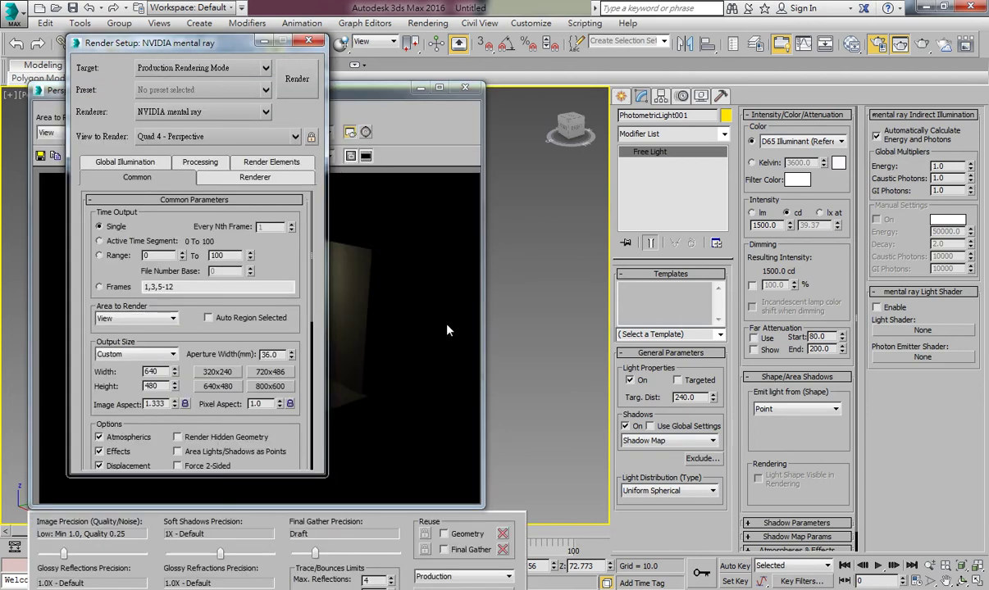
Set the light's shadow type to Ray Traced Shadows
{"action": "left_click", "coordinate": [676, 440]}
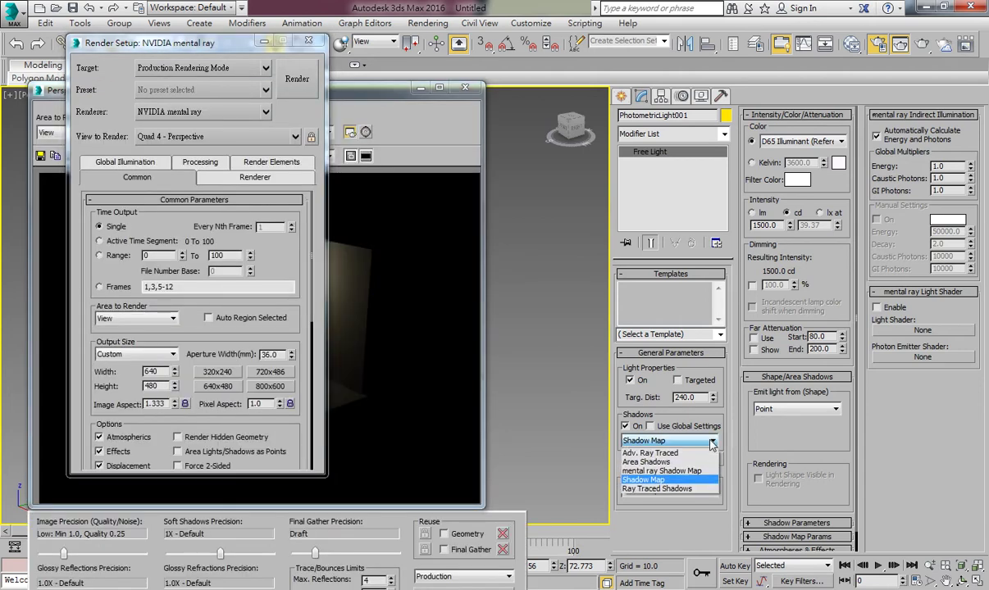
{"action": "left_click", "coordinate": [635, 489]}
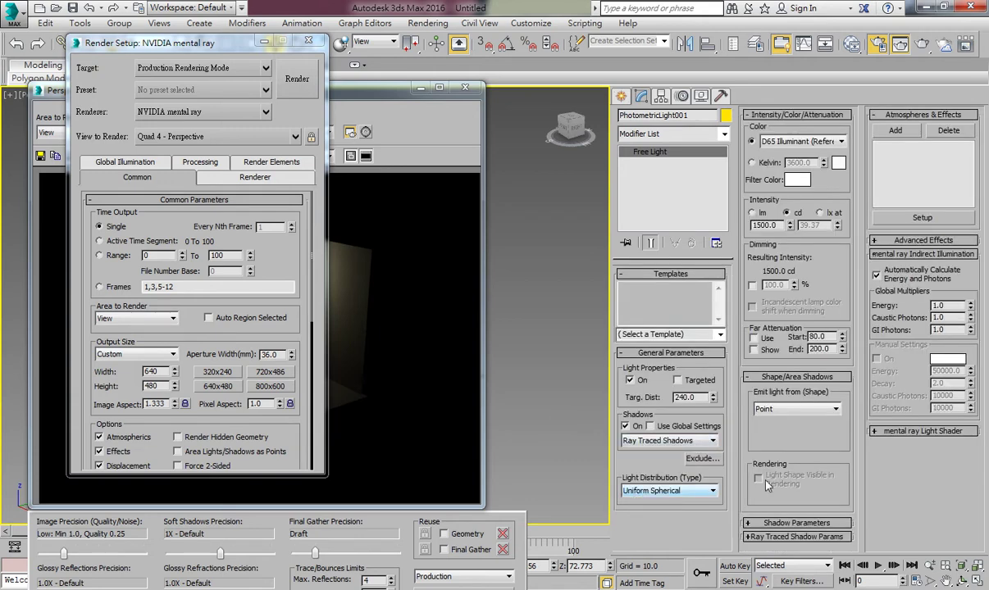
{"action": "left_click", "coordinate": [674, 440]}
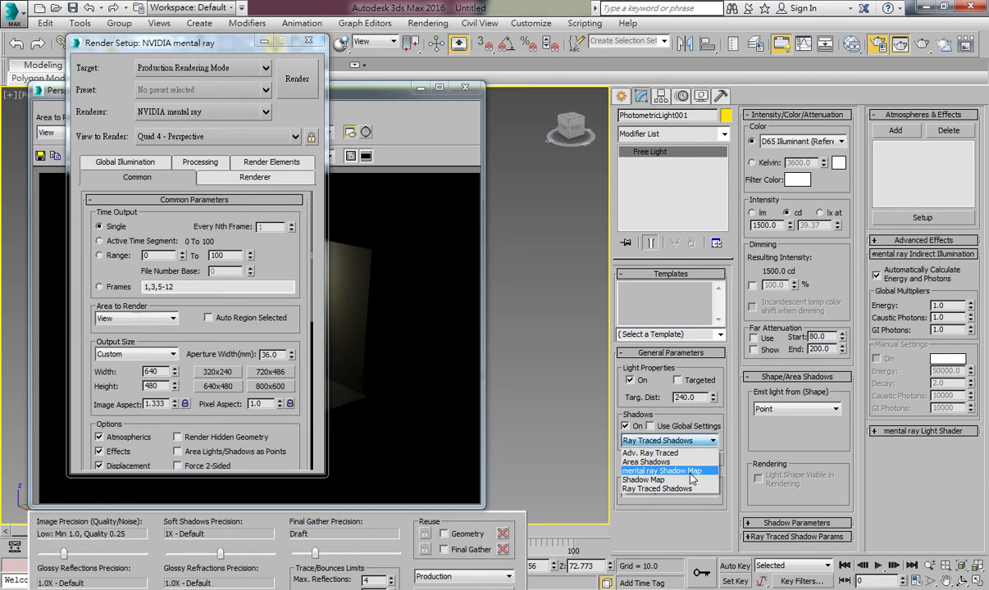
{"action": "left_click", "coordinate": [648, 489]}
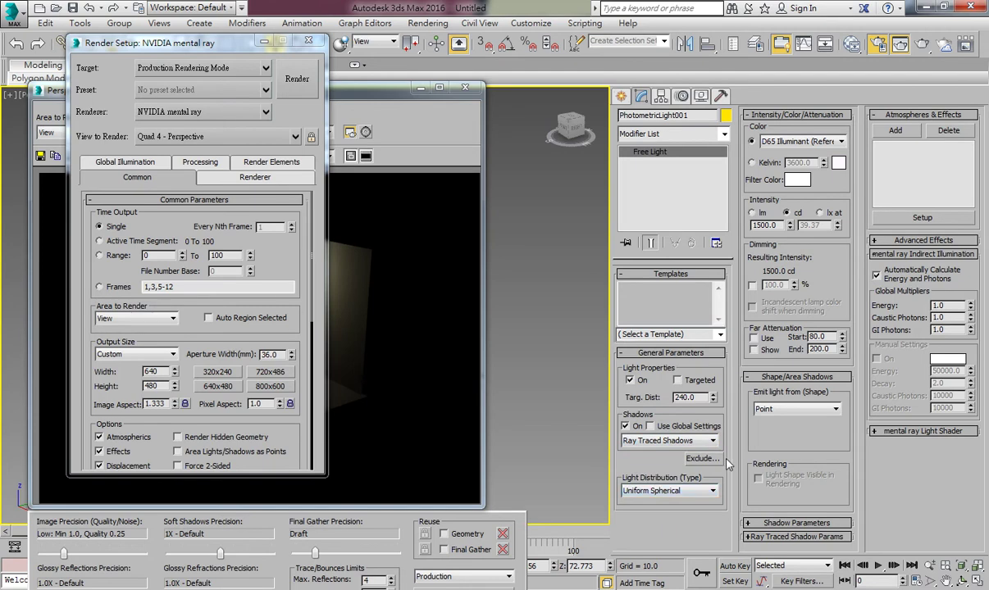
Disable Final Gather, render the scene, then close Render Setup and the frame window
{"action": "left_click", "coordinate": [139, 167]}
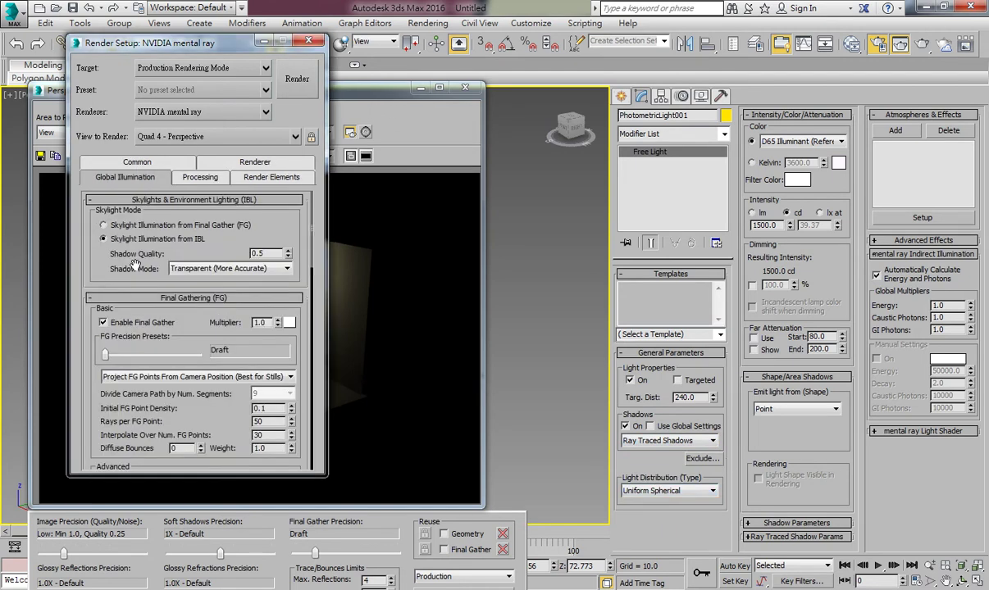
{"action": "left_click", "coordinate": [106, 312]}
{"action": "left_click", "coordinate": [296, 79]}
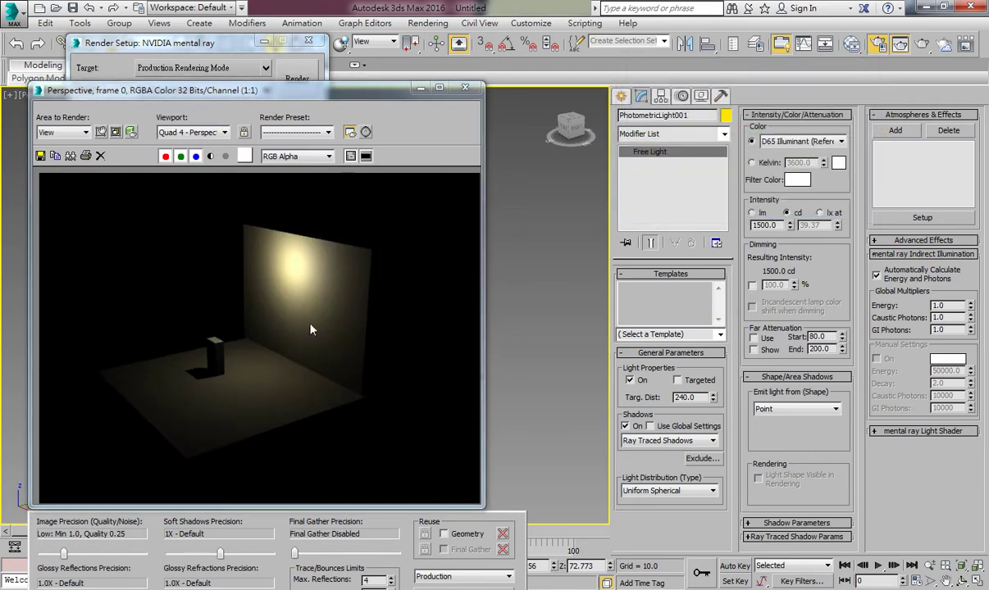
{"action": "left_click", "coordinate": [309, 41]}
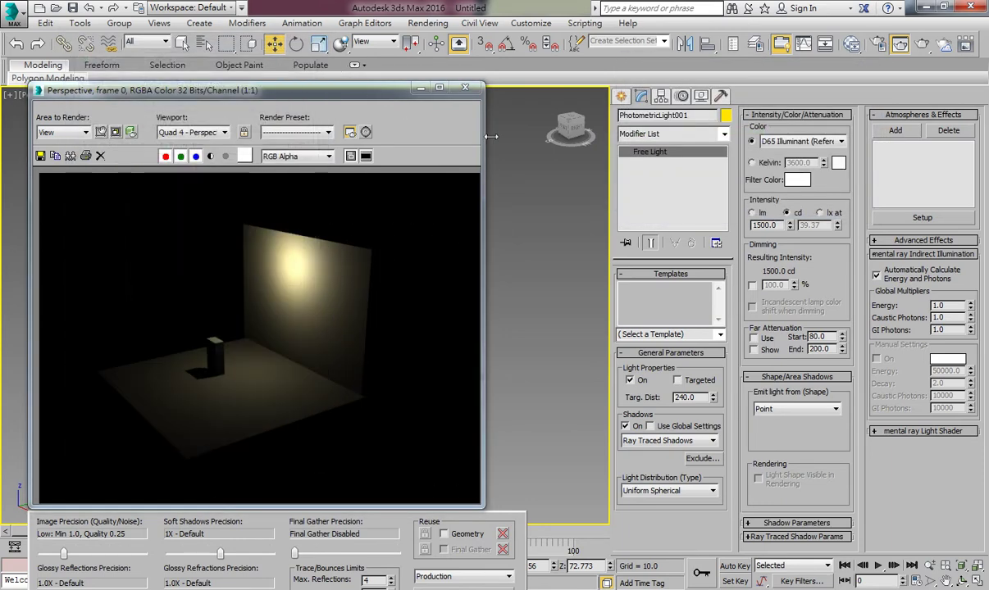
{"action": "left_click", "coordinate": [464, 88]}
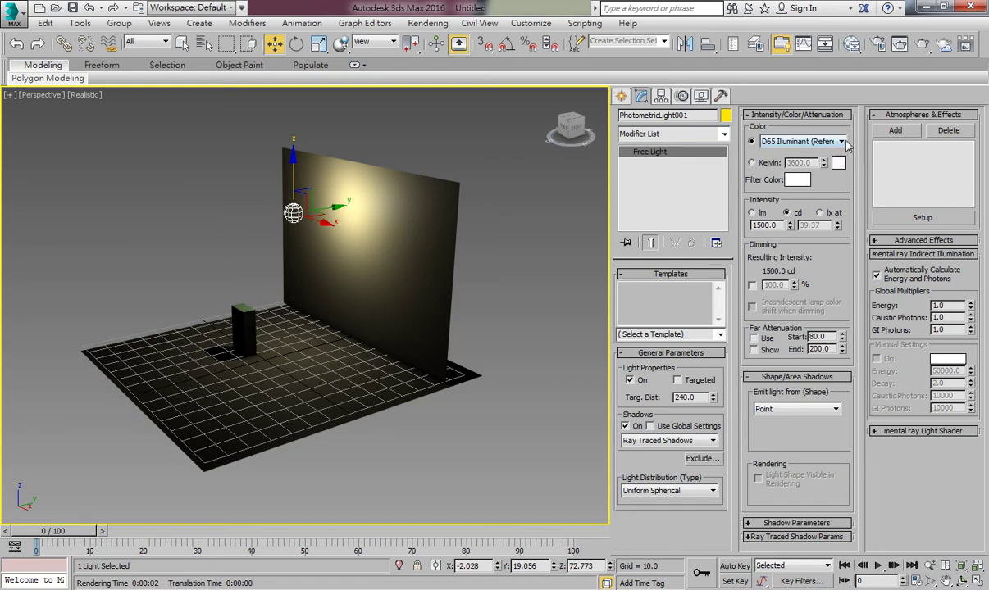
Leave the preset on D65 Illuminant and switch the light colour to Kelvin at 3600 K
{"action": "left_click", "coordinate": [847, 143]}
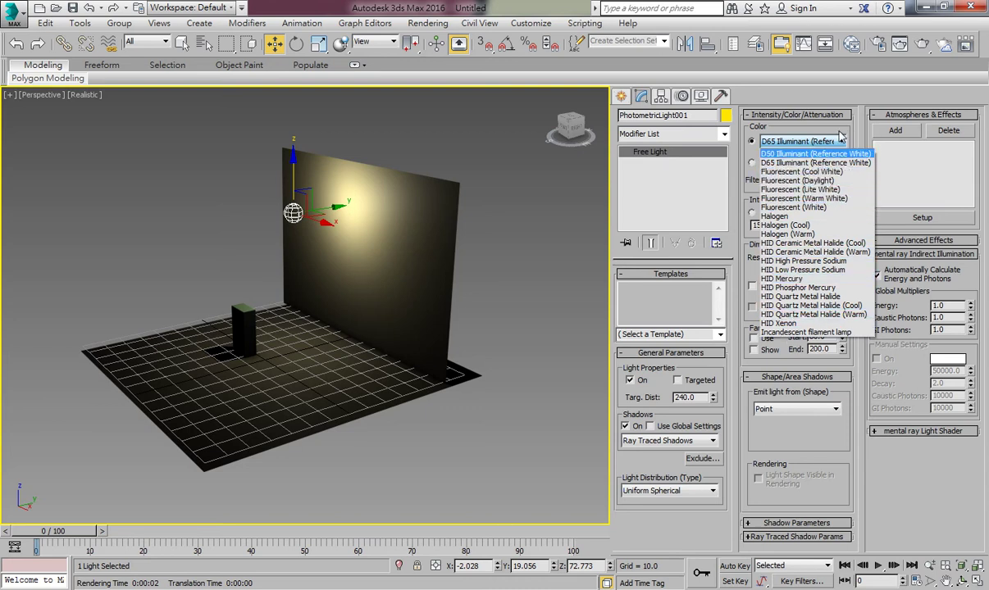
{"action": "left_click", "coordinate": [788, 123]}
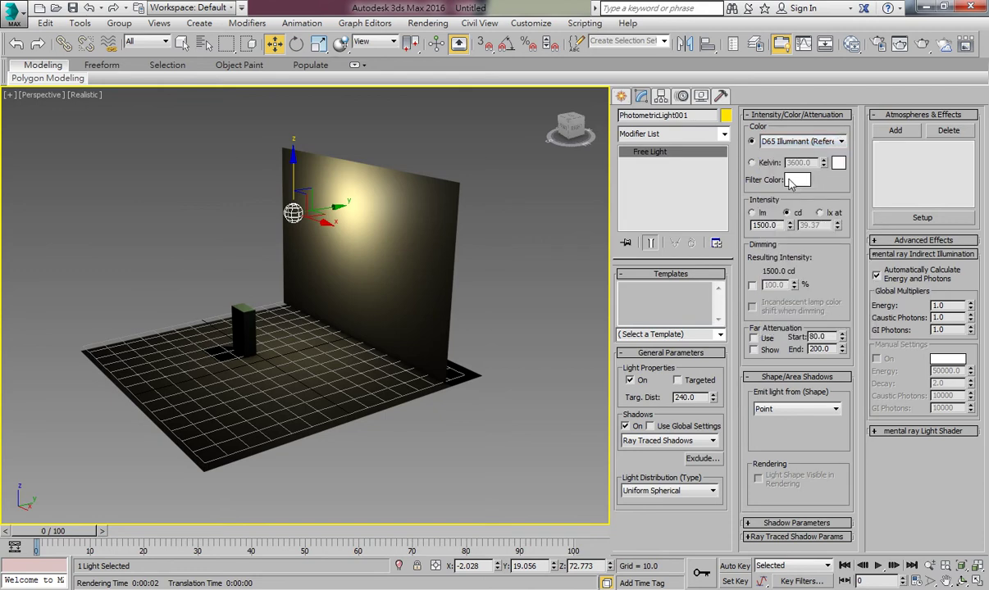
{"action": "left_click", "coordinate": [758, 163]}
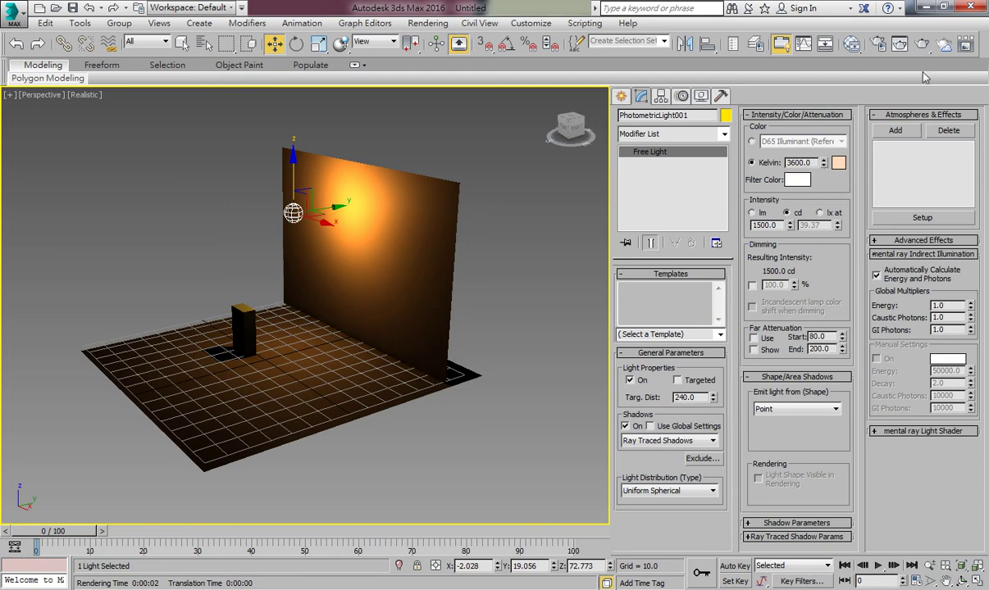
Render with the warm 3600 K light, then change the temperature to 8000 Kelvin
{"action": "left_click", "coordinate": [920, 43]}
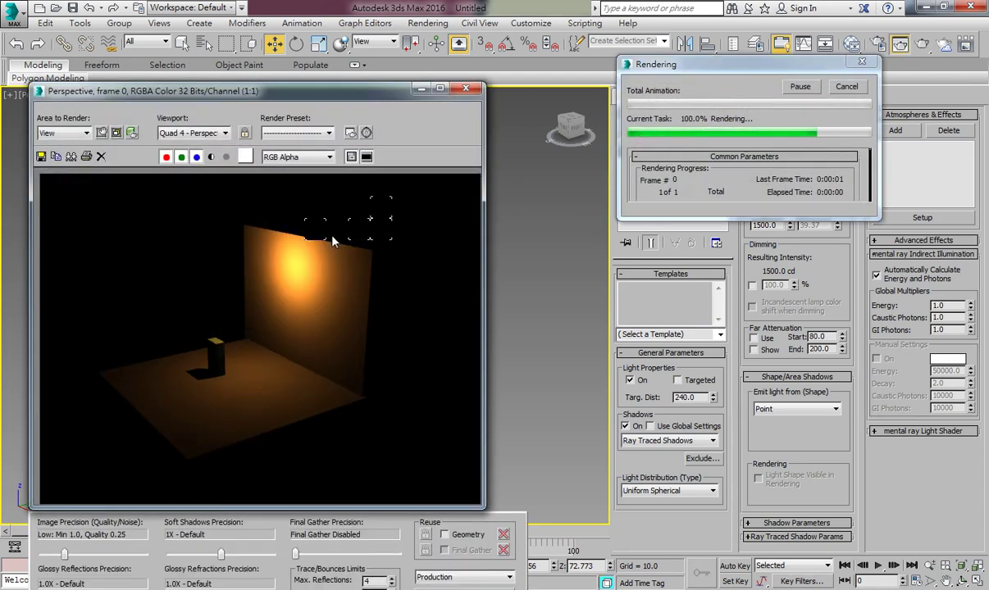
{"action": "left_click_drag", "start_coordinate": [817, 164], "coordinate": [748, 165]}
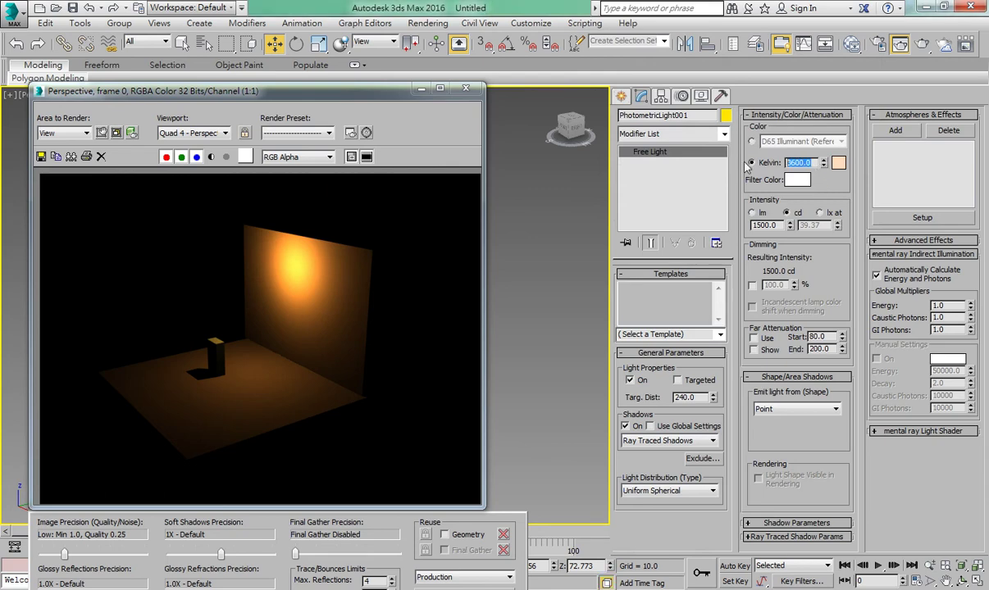
{"action": "type", "text": "8"}
{"action": "key", "text": "Return"}
Render at 8000 K, then switch the light colour back to D65 Illuminant
{"action": "left_click_drag", "start_coordinate": [383, 97], "coordinate": [381, 38]}
{"action": "key", "text": "shift+q"}
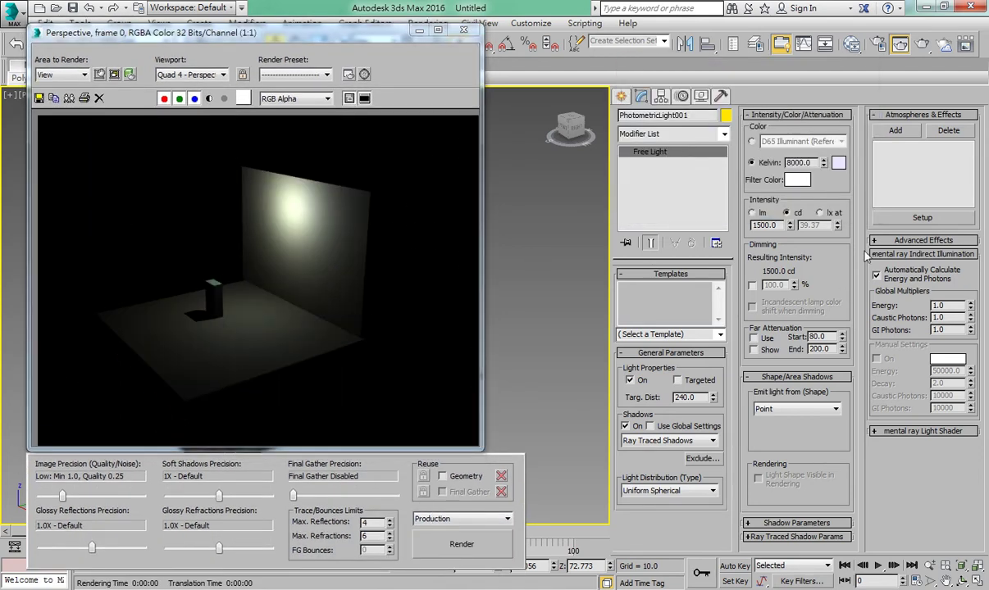
{"action": "left_click", "coordinate": [751, 141]}
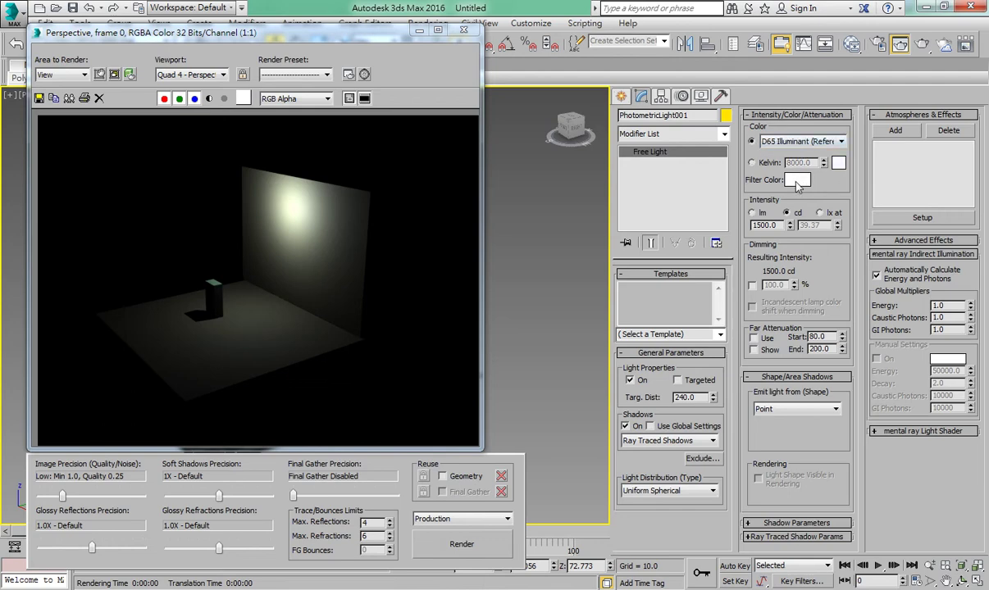
Test-render the light with a pure red filter colour, then with a blue one
{"action": "left_click", "coordinate": [798, 181]}
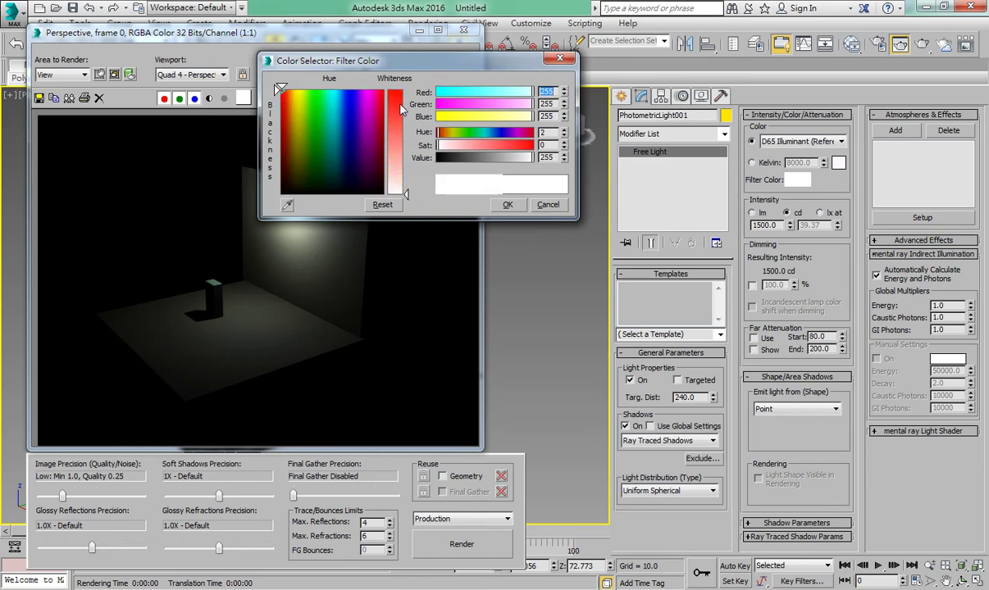
{"action": "left_click", "coordinate": [395, 92]}
{"action": "left_click", "coordinate": [508, 205]}
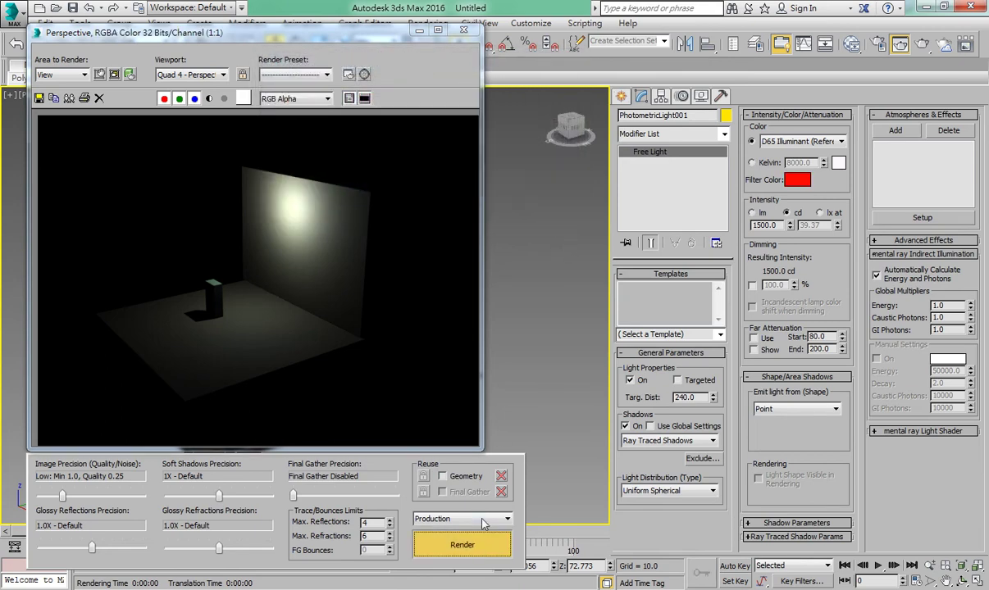
{"action": "left_click", "coordinate": [462, 544]}
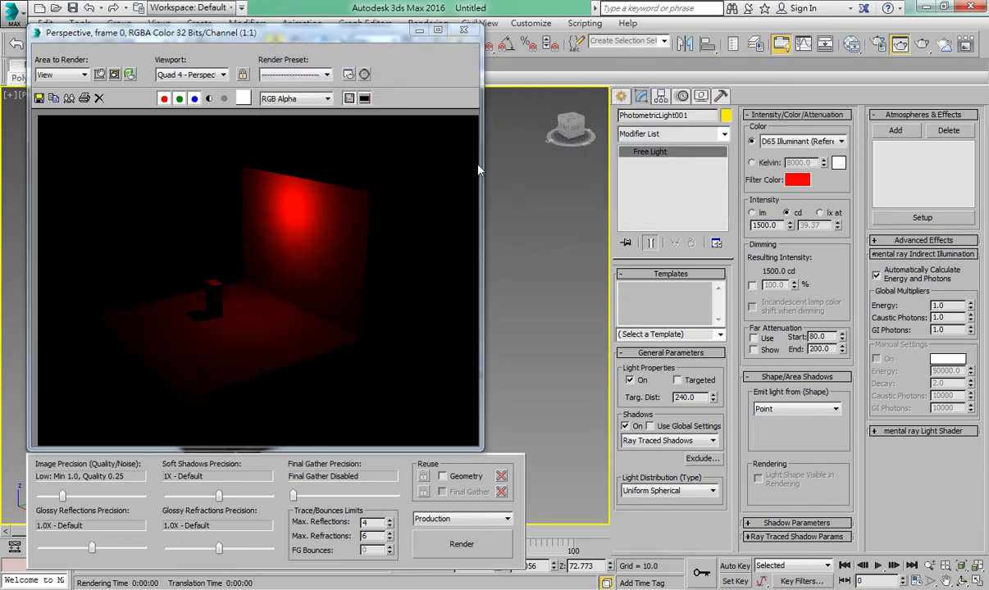
{"action": "left_click", "coordinate": [798, 179]}
{"action": "left_click_drag", "start_coordinate": [327, 114], "coordinate": [349, 95]}
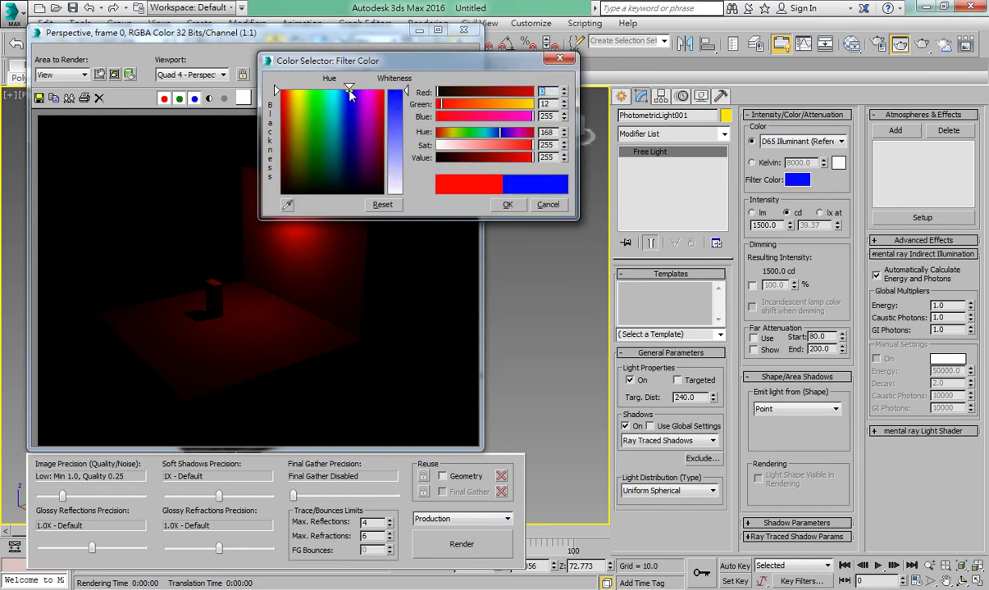
{"action": "left_click", "coordinate": [508, 205]}
{"action": "left_click", "coordinate": [459, 543]}
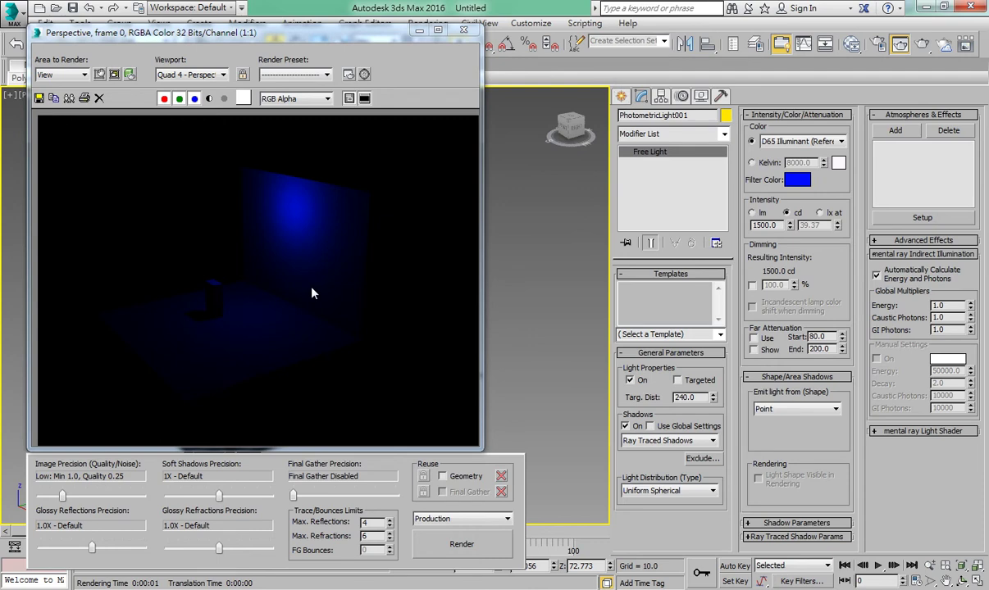
Set the filter colour back to near-white (252) and render again
{"action": "left_click", "coordinate": [797, 180]}
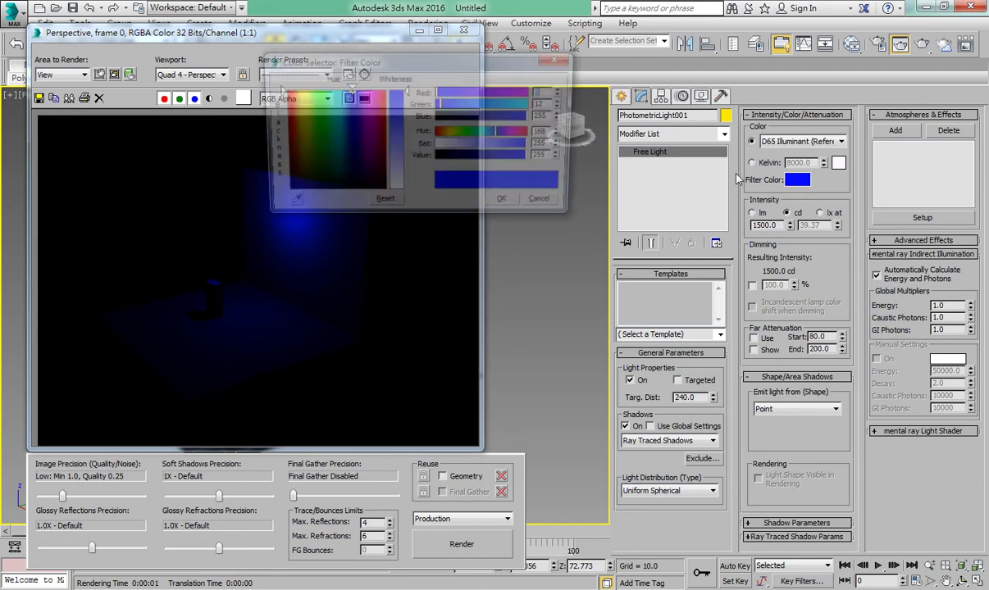
{"action": "left_click_drag", "start_coordinate": [304, 158], "coordinate": [279, 193]}
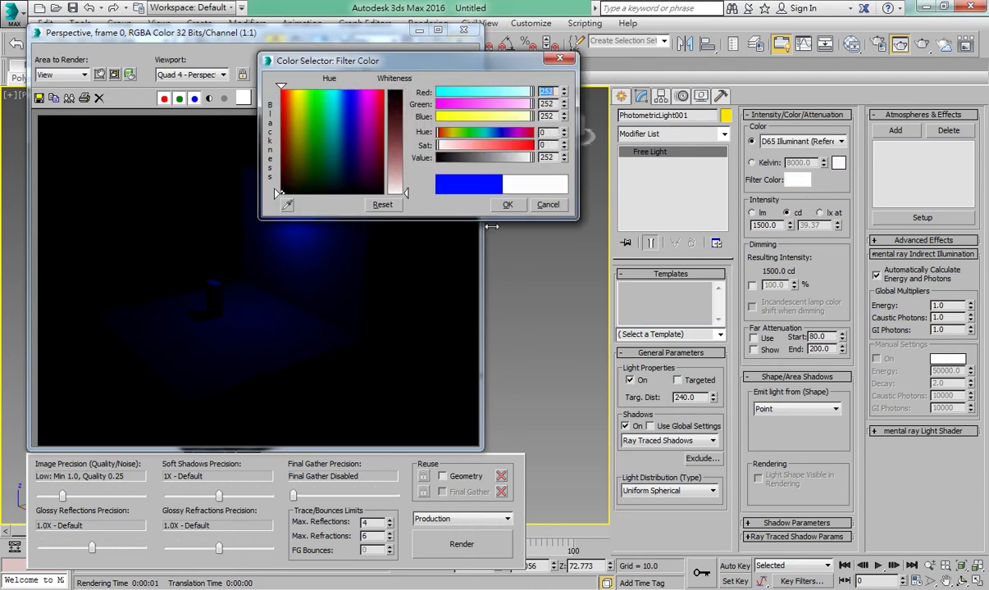
{"action": "left_click", "coordinate": [507, 204]}
{"action": "left_click", "coordinate": [477, 546]}
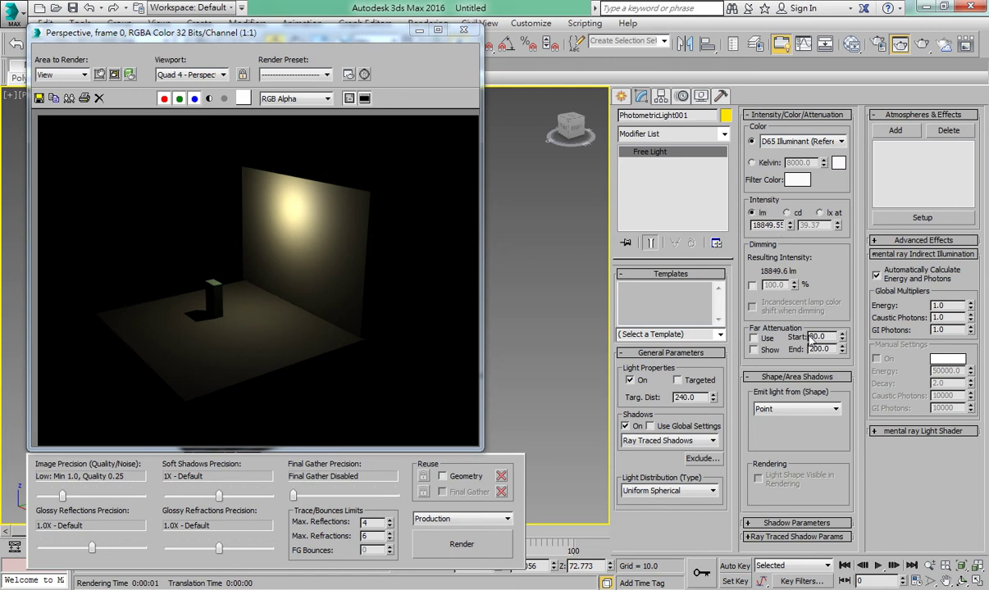
Compare lx-at and cd intensity units, then render at 5500 cd
{"action": "left_click", "coordinate": [819, 212]}
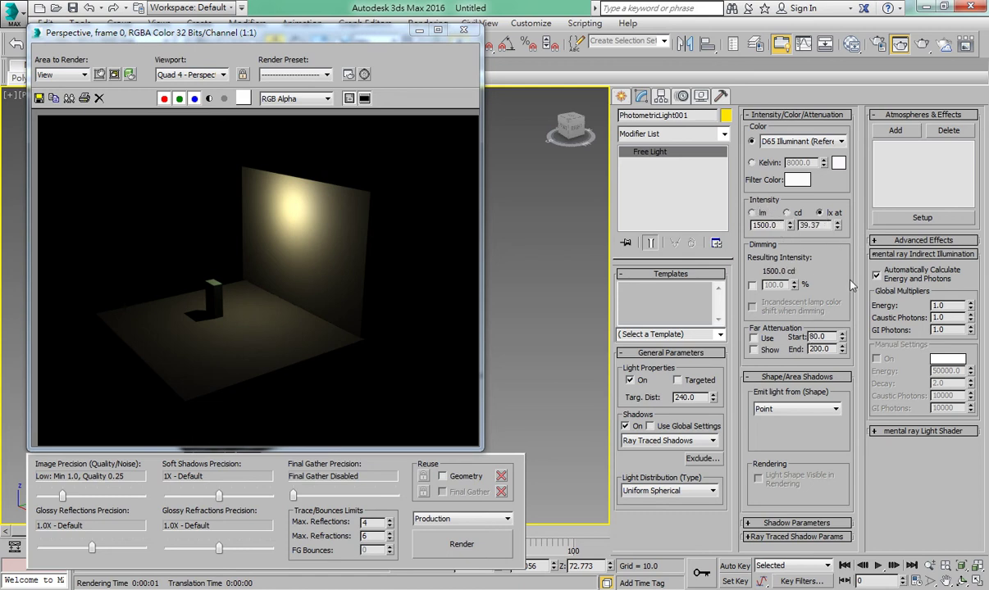
{"action": "left_click", "coordinate": [786, 212]}
{"action": "left_click", "coordinate": [819, 213]}
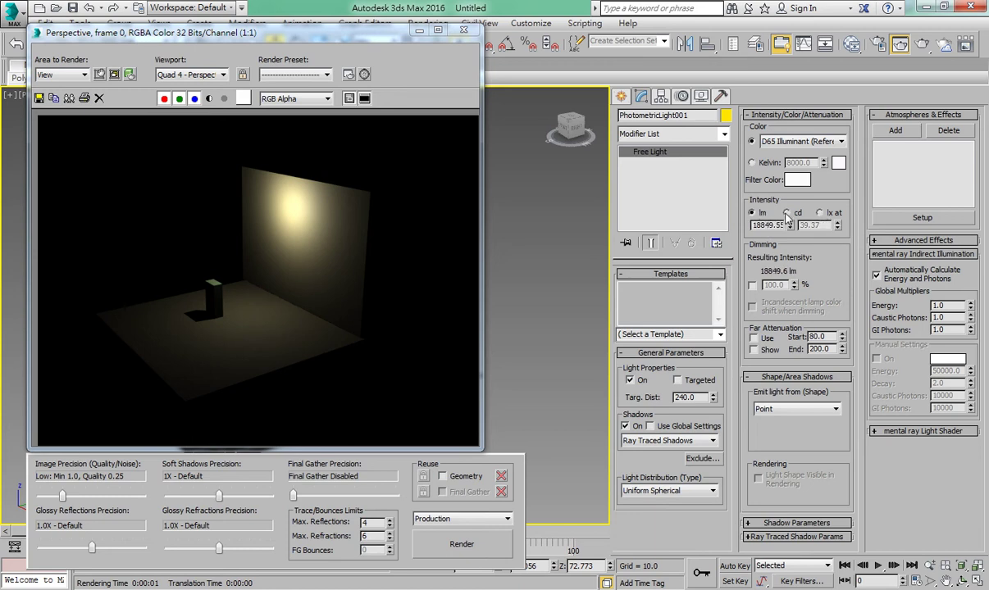
{"action": "left_click", "coordinate": [786, 213]}
{"action": "double_click", "coordinate": [763, 224]}
{"action": "type", "text": "5500"}
{"action": "key", "text": "Return"}
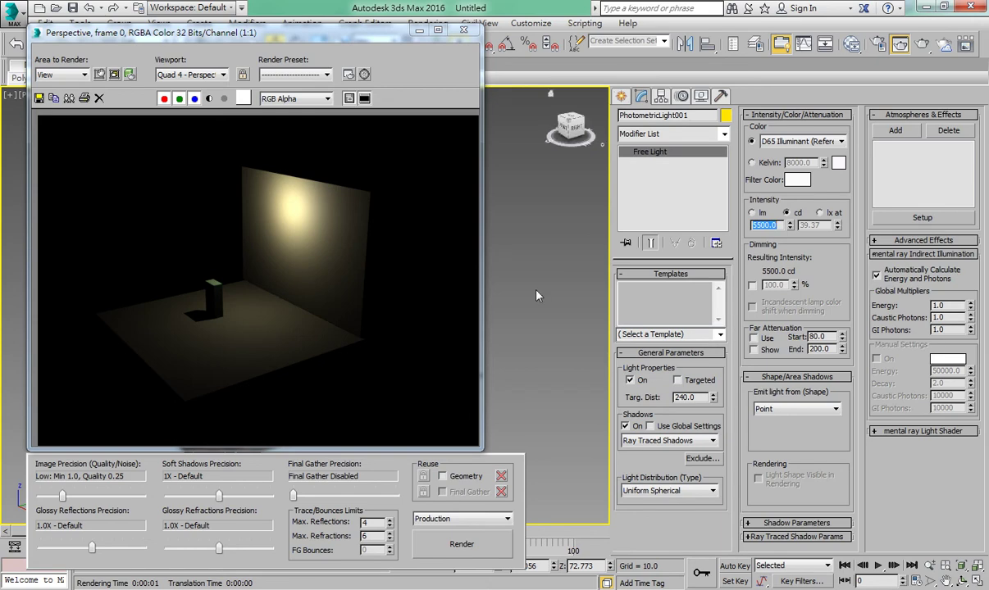
{"action": "left_click", "coordinate": [461, 544]}
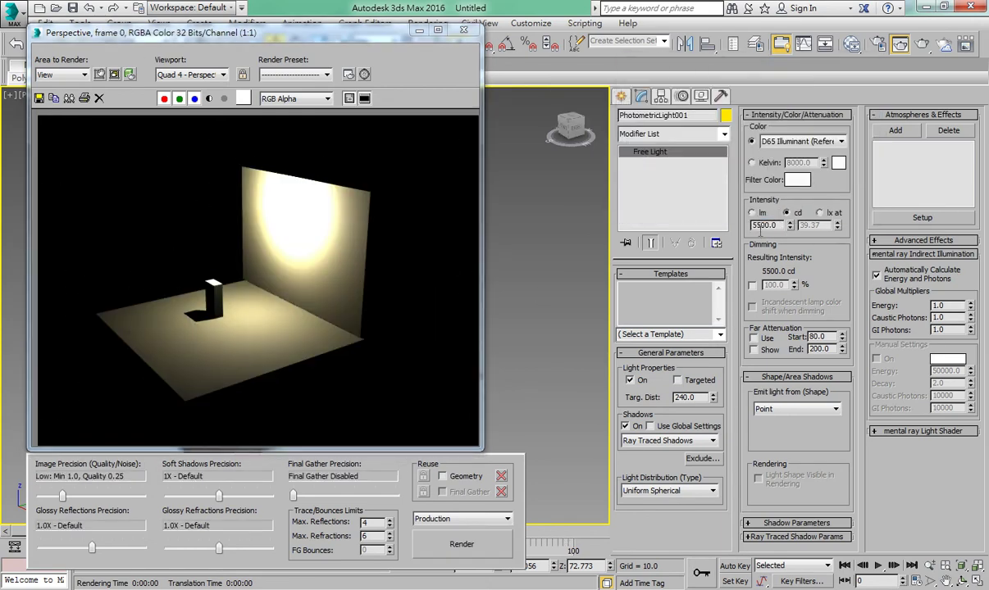
Render at 500 cd, then at 1500 cd, and close the rendered frame window
{"action": "left_click_drag", "start_coordinate": [754, 224], "coordinate": [699, 236]}
{"action": "key", "text": "BackSpace"}
{"action": "key", "text": "Return"}
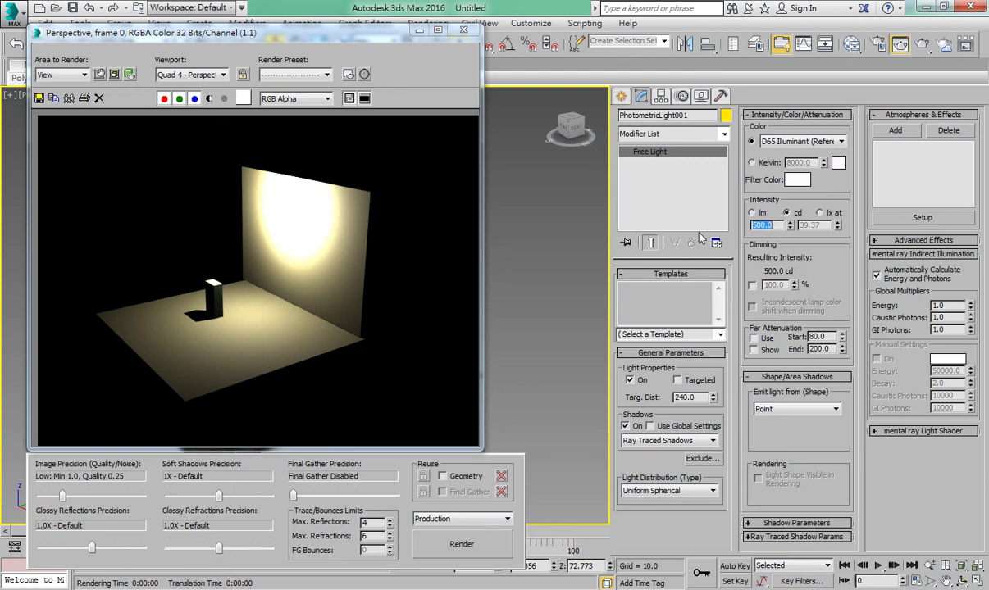
{"action": "left_click", "coordinate": [461, 544]}
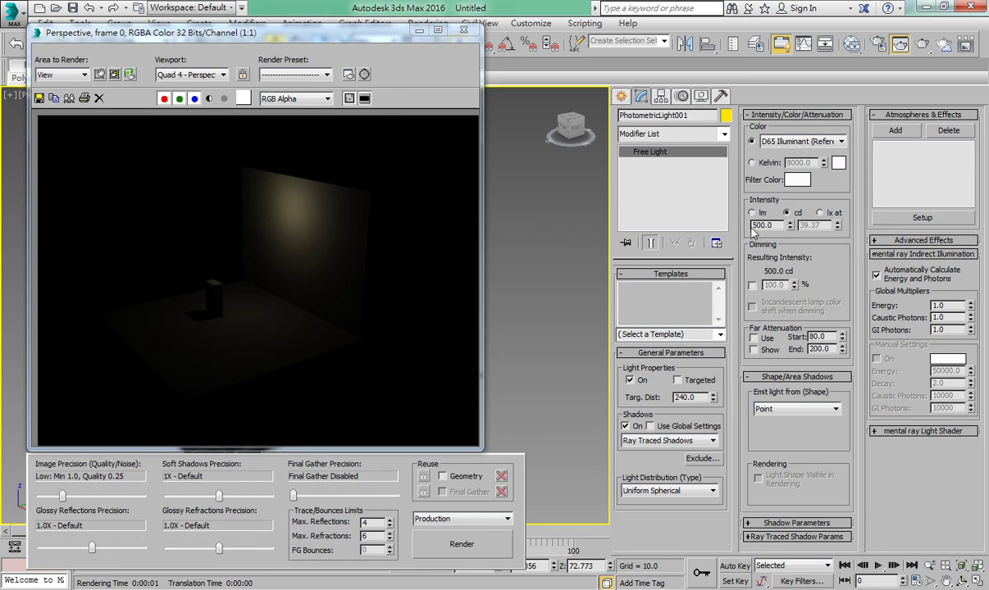
{"action": "type", "text": "1"}
{"action": "key", "text": "Return"}
{"action": "left_click", "coordinate": [457, 537]}
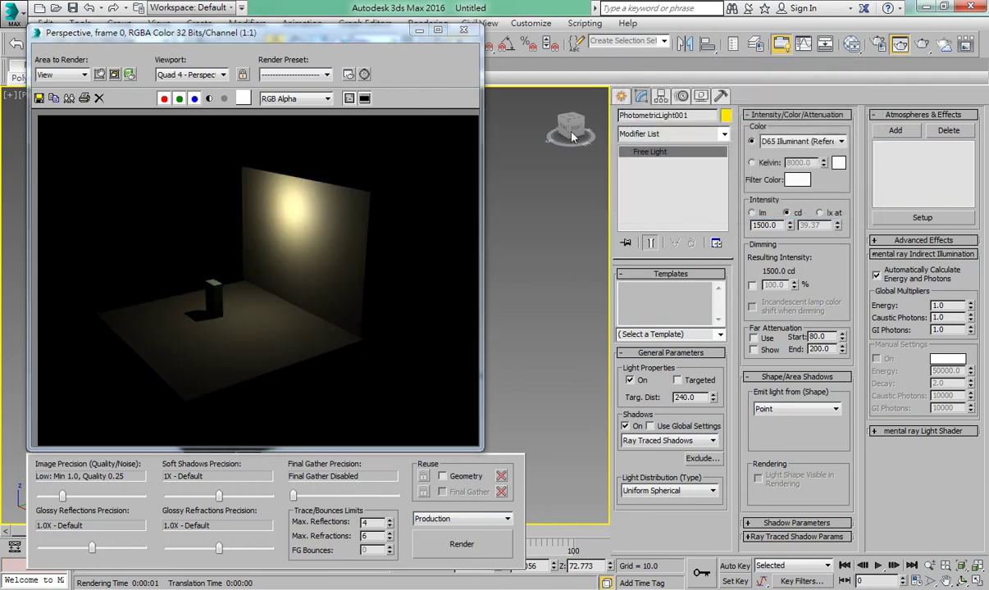
{"action": "left_click", "coordinate": [463, 29]}
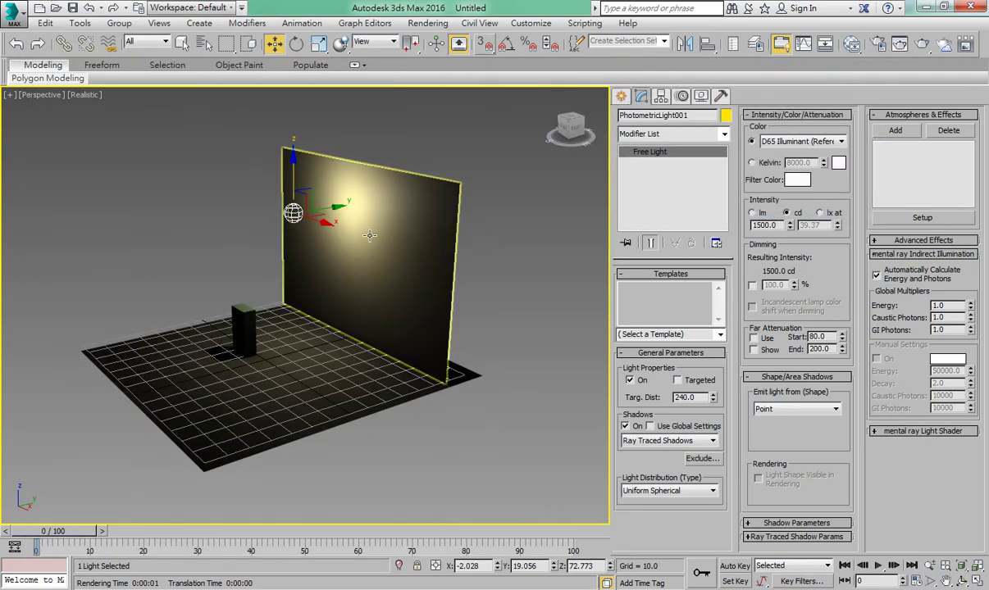
Delete the old light and place a new photometric free light, keeping the current exposure control
{"action": "key", "text": "Delete"}
{"action": "left_click", "coordinate": [620, 96]}
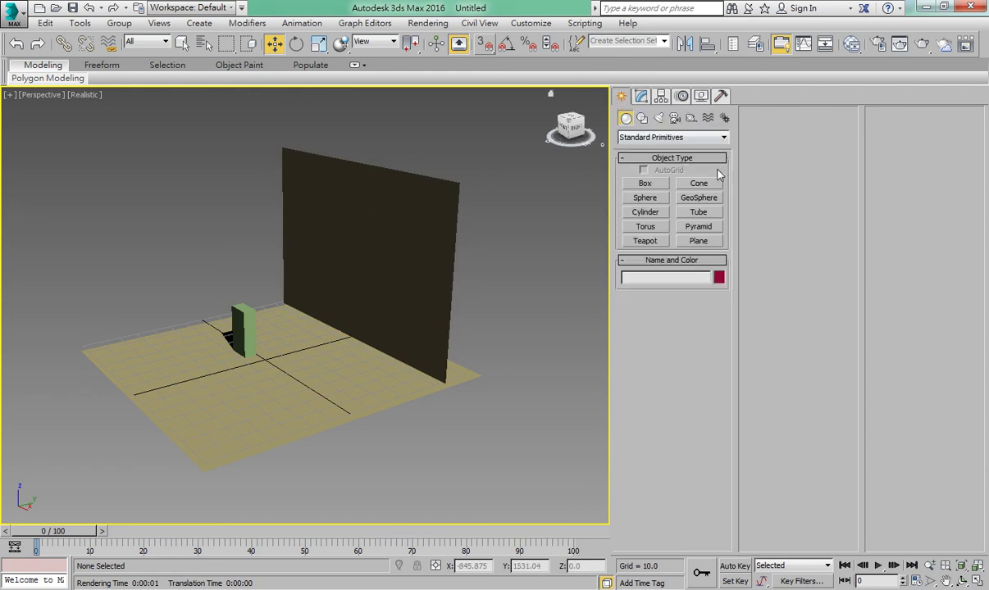
{"action": "left_click", "coordinate": [661, 119]}
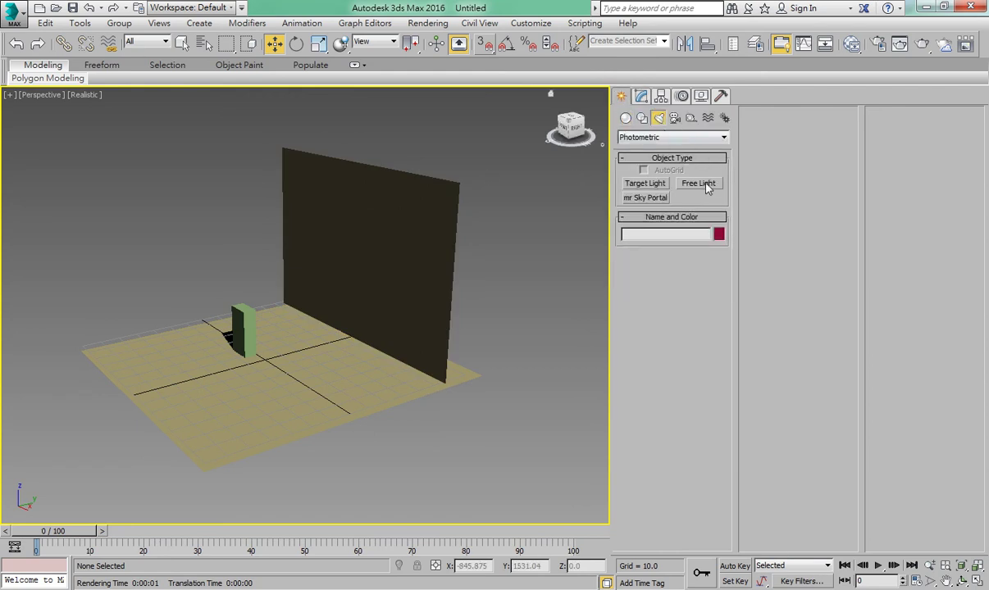
{"action": "left_click", "coordinate": [656, 182]}
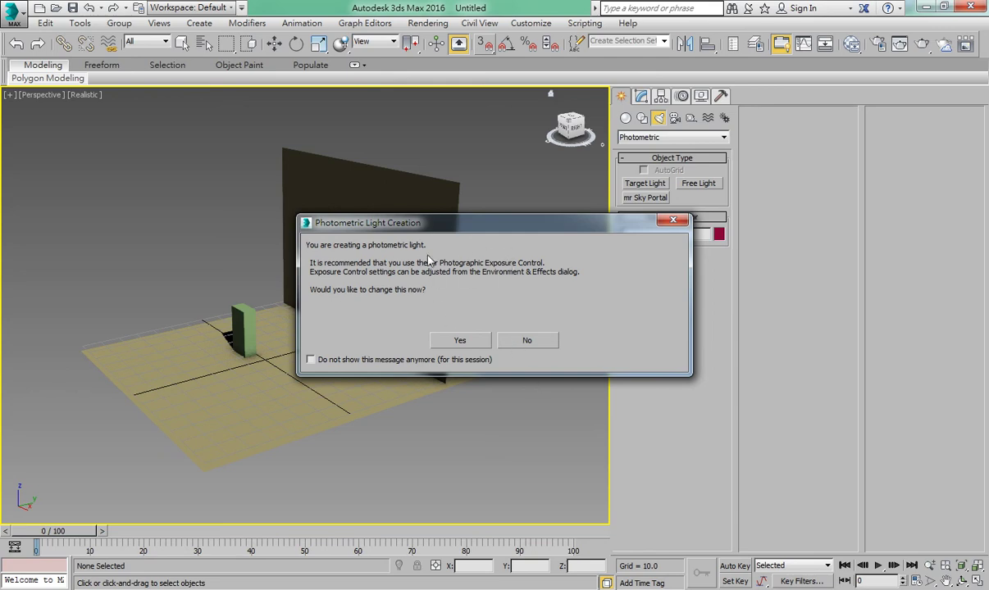
{"action": "left_click", "coordinate": [527, 340]}
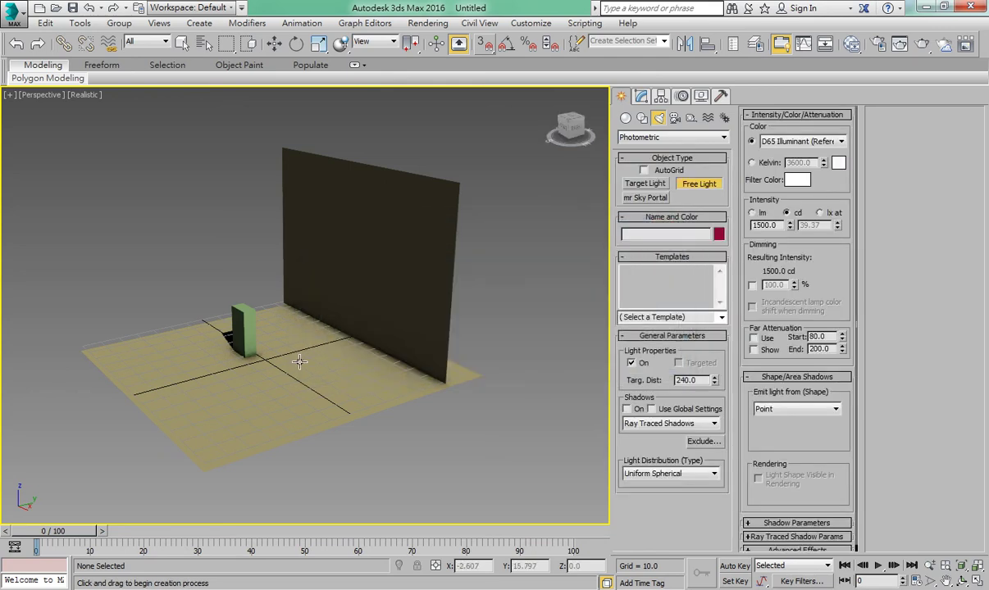
{"action": "left_click", "coordinate": [288, 350]}
Raise the new free light to Z 75.667 near the top of the wall
{"action": "key", "text": "w"}
{"action": "left_click_drag", "start_coordinate": [305, 327], "coordinate": [305, 184]}
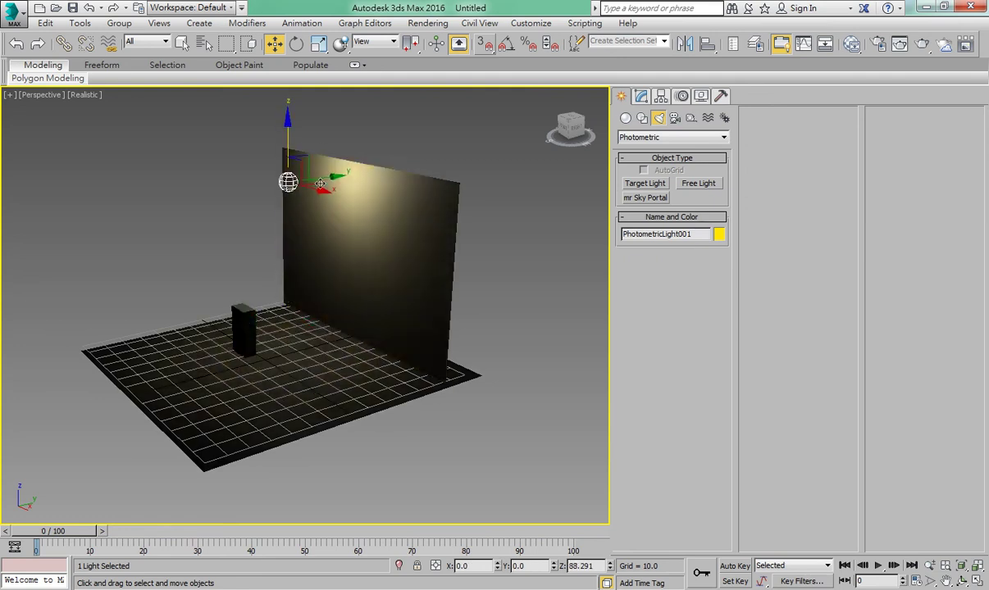
{"action": "left_click", "coordinate": [641, 96]}
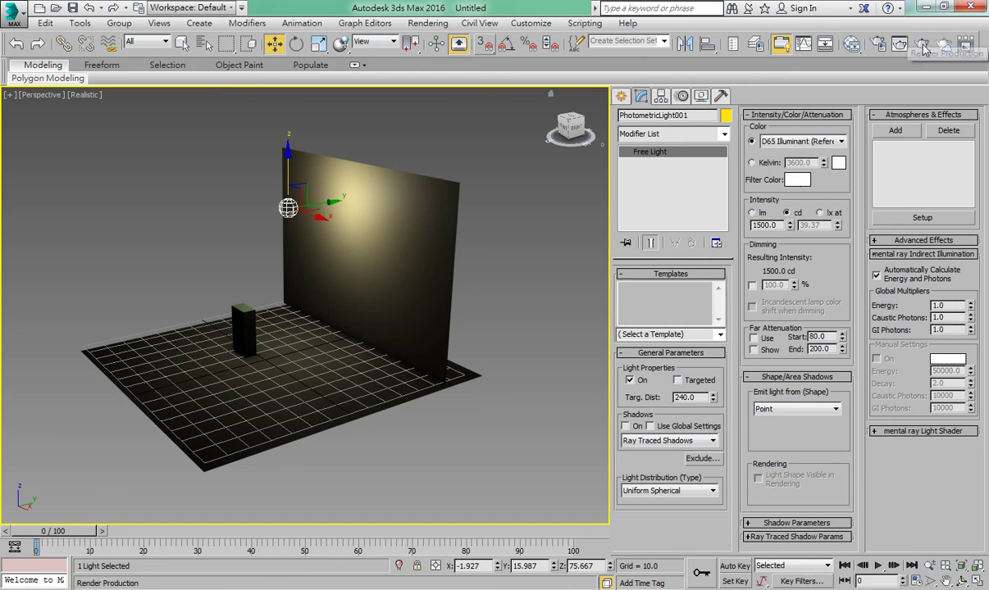
{"action": "left_click", "coordinate": [877, 43]}
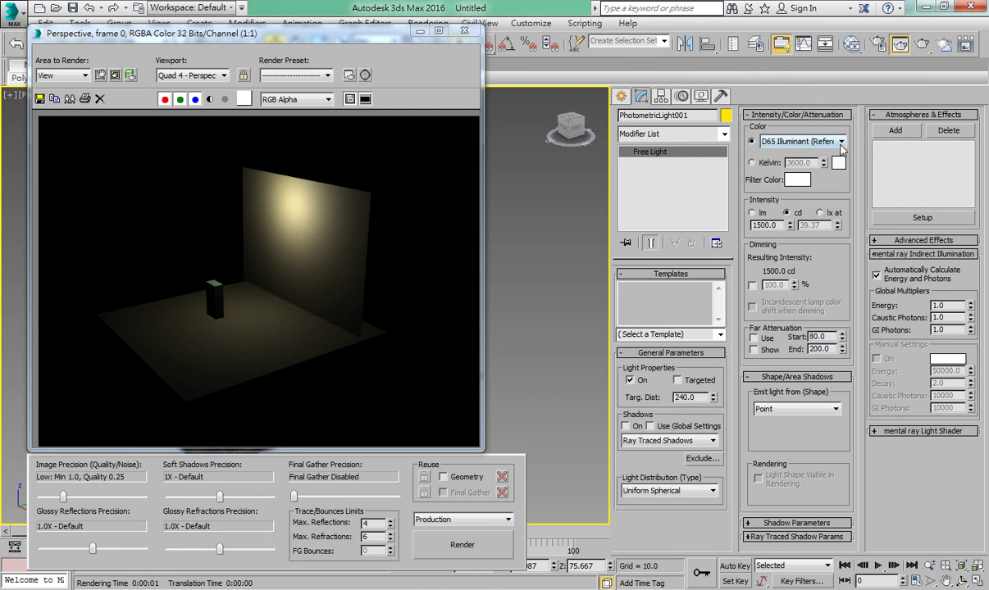
{"action": "left_click", "coordinate": [795, 141]}
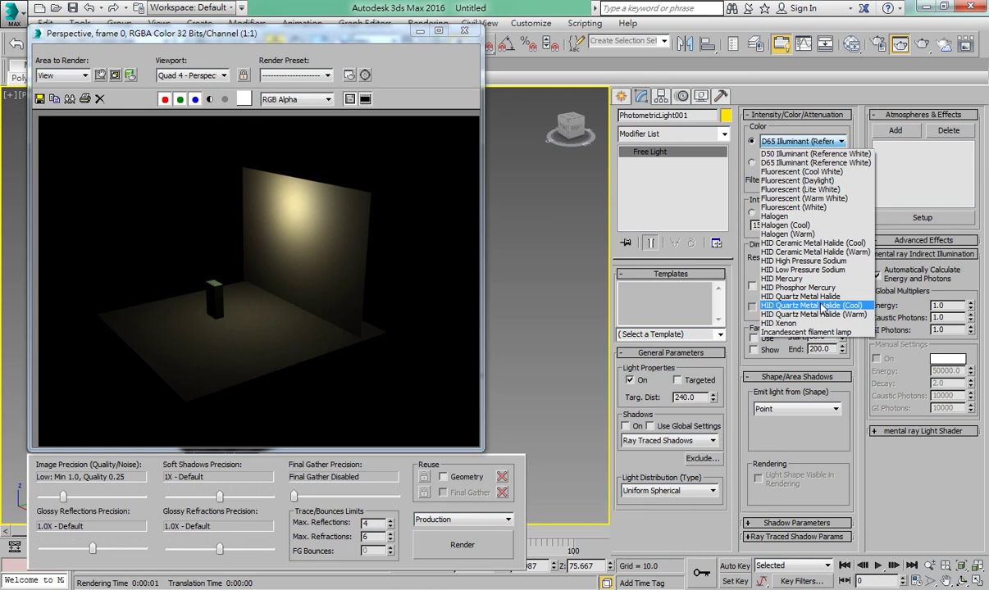
{"action": "left_click", "coordinate": [753, 92]}
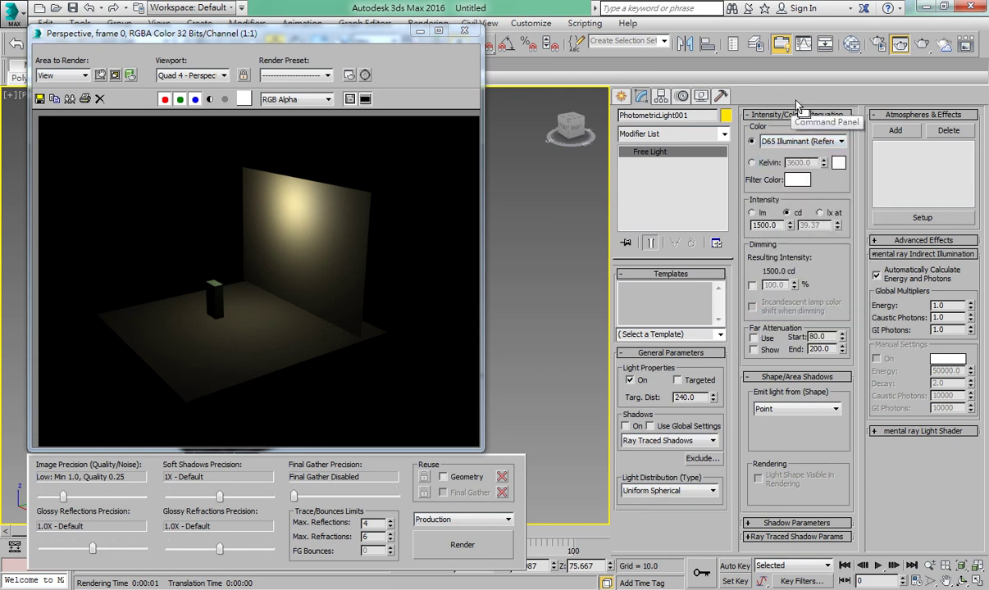
{"action": "left_click", "coordinate": [464, 30]}
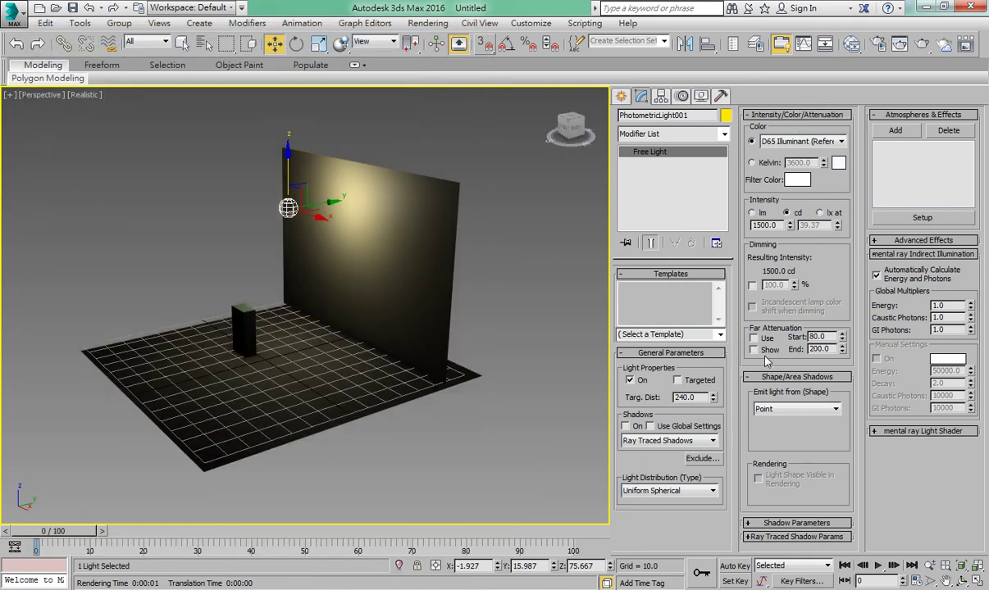
Turn on far attenuation, lower its start to 64.8, then turn it off again
{"action": "left_click", "coordinate": [762, 338]}
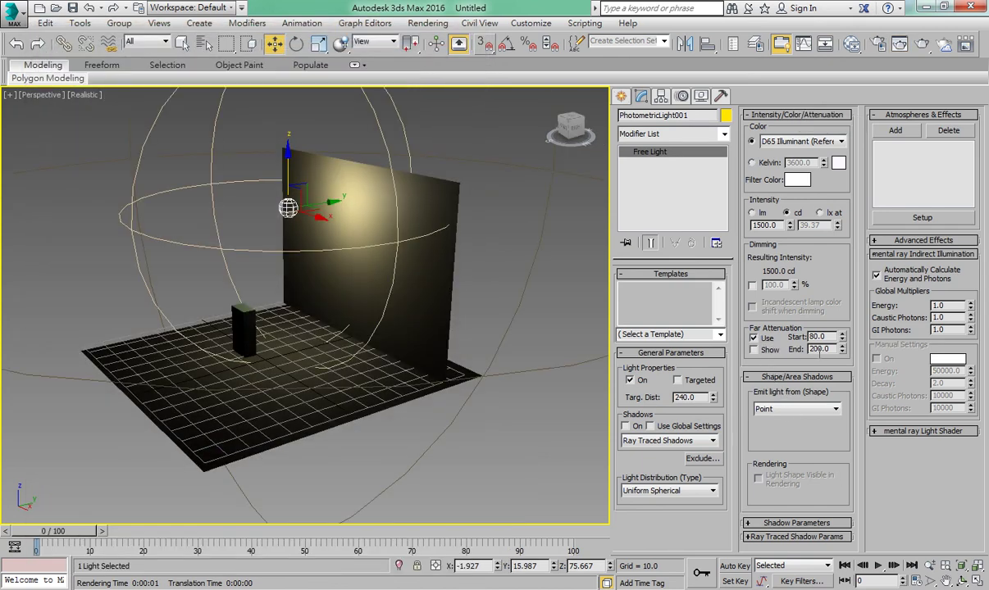
{"action": "mouse_move", "coordinate": [845, 344]}
{"action": "left_mouse_down"}
{"action": "mouse_move", "coordinate": [852, 369]}
{"action": "mouse_move", "coordinate": [851, 361]}
{"action": "left_mouse_up"}
{"action": "left_click", "coordinate": [753, 338]}
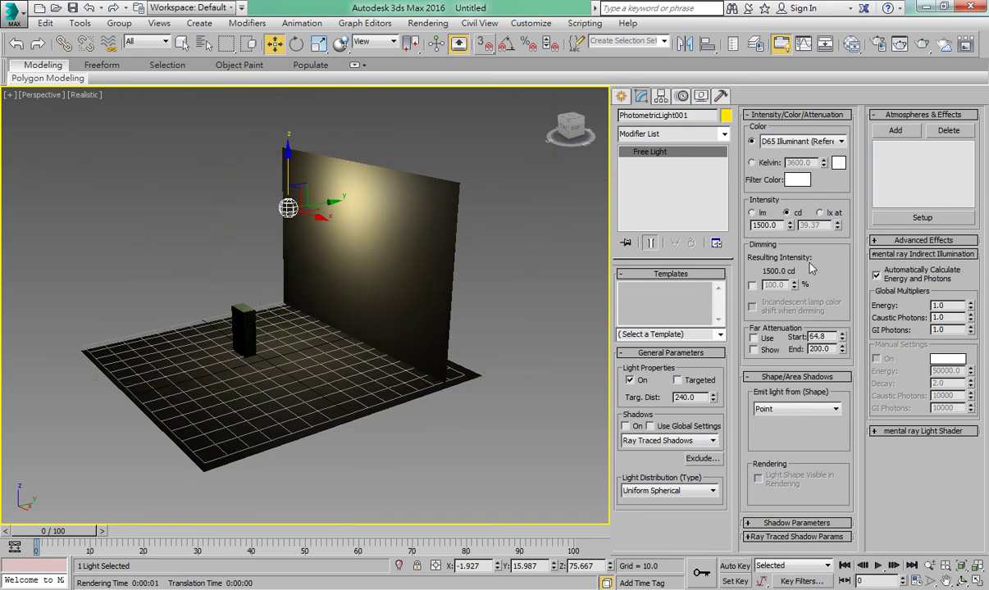